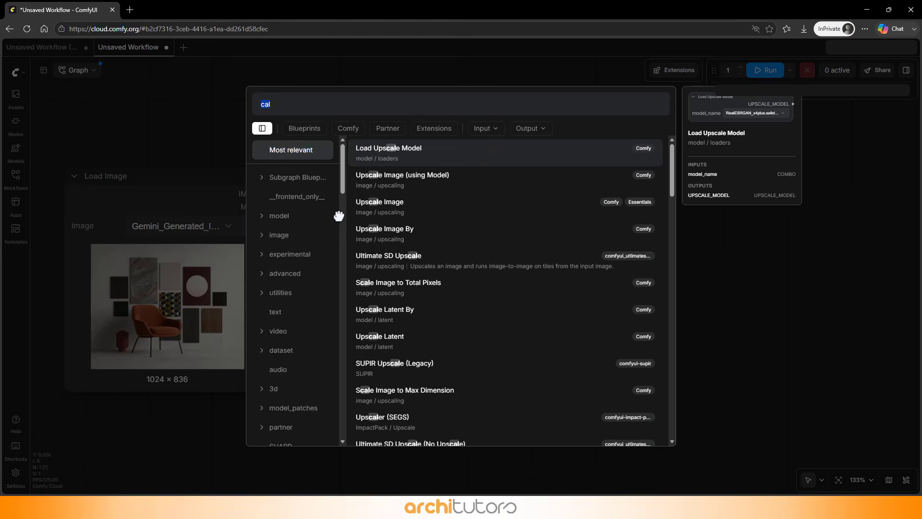
Step: Add a Scale Image to Total Pixels node and connect the Load Image node's IMAGE output to its image input
type("sca")
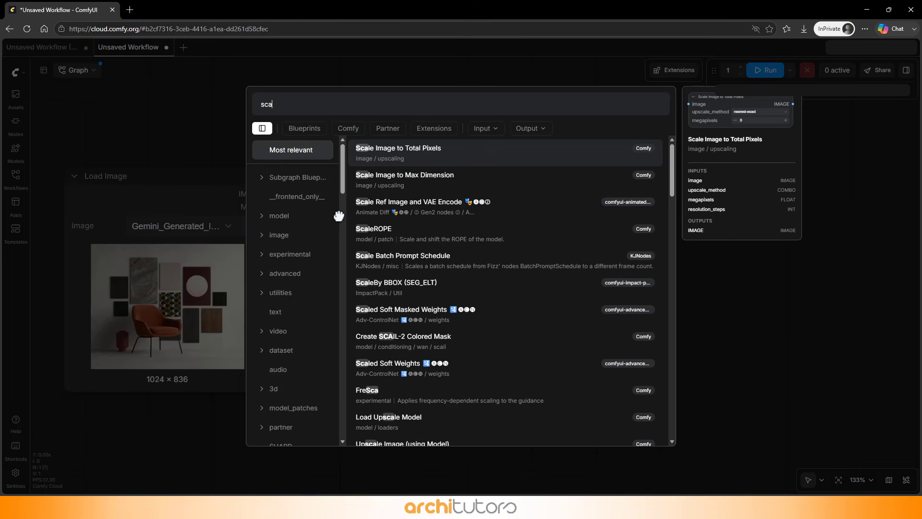
left_click(428, 150)
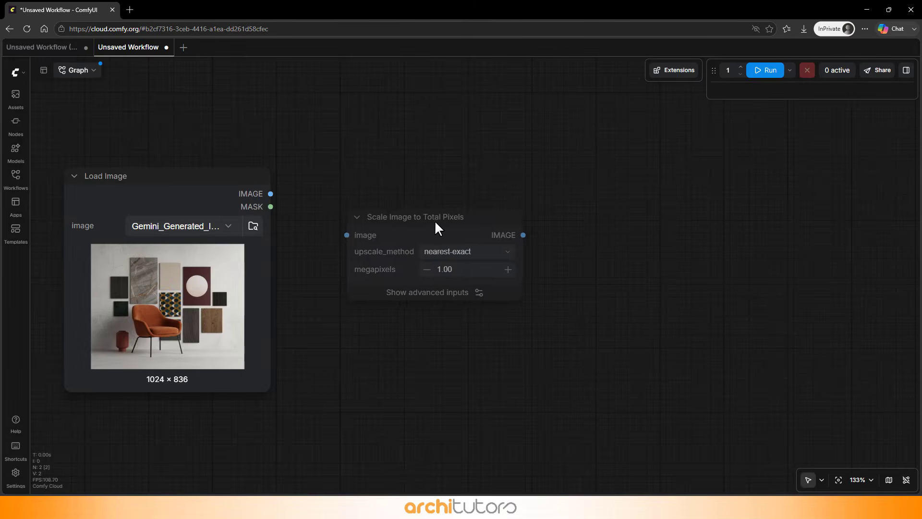
left_click(432, 221)
left_click_drag(268, 196, 340, 236)
Step: Set the upscale_method of the Scale Image to Total Pixels node to lanczos
scroll(476, 262, "up", 2)
left_click(469, 251)
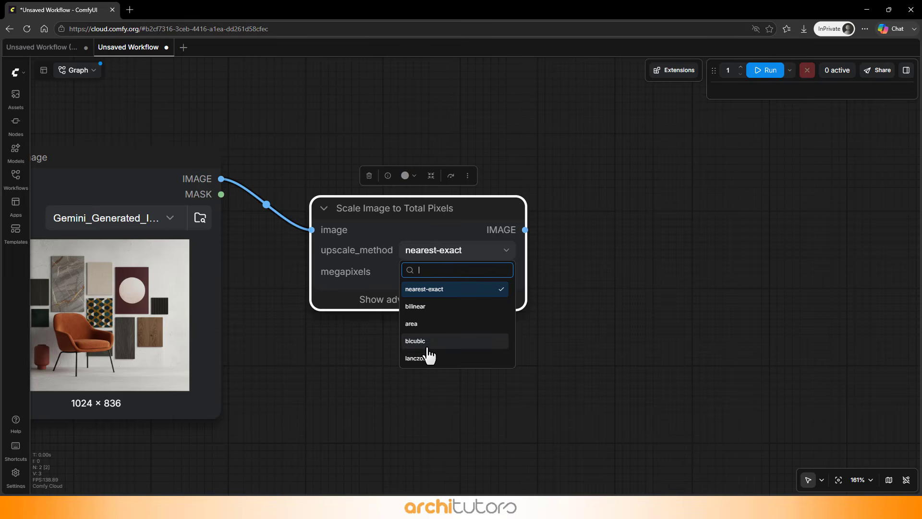
left_click(429, 364)
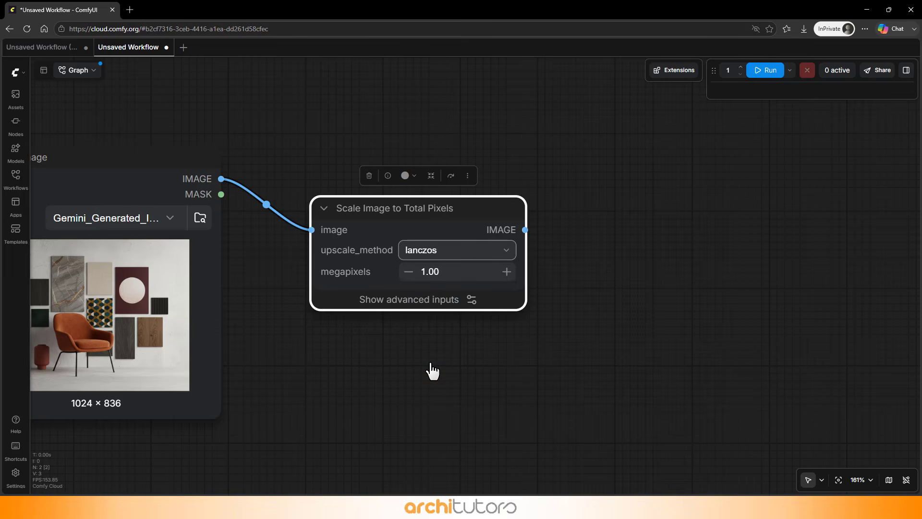
left_click(517, 342)
Step: Add an Image to Depth Map (Lotus) node beside the scaling node and connect the scaled IMAGE output to its pixels input
scroll(421, 241, "down", 2)
left_click_drag(605, 273, 547, 272)
scroll(547, 271, "down", 1)
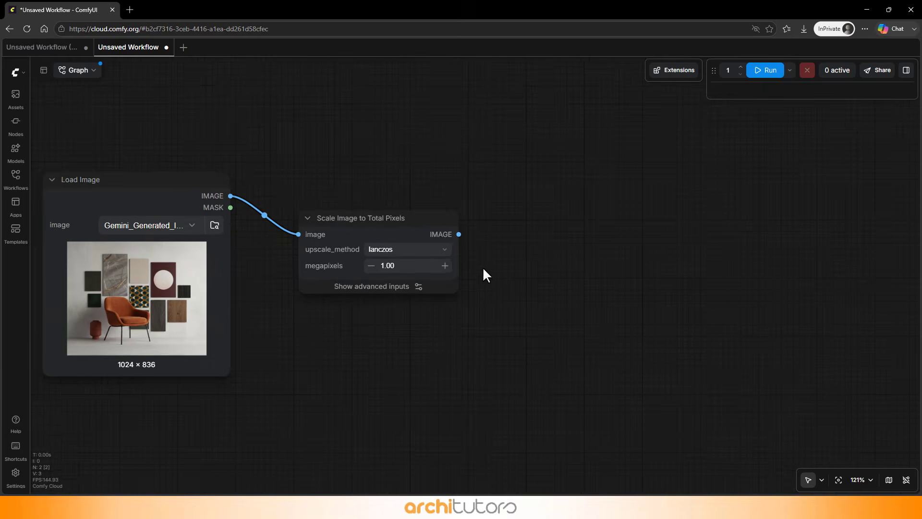
scroll(483, 266, "up", 1)
left_click(526, 239)
double_click(525, 239)
type("lo")
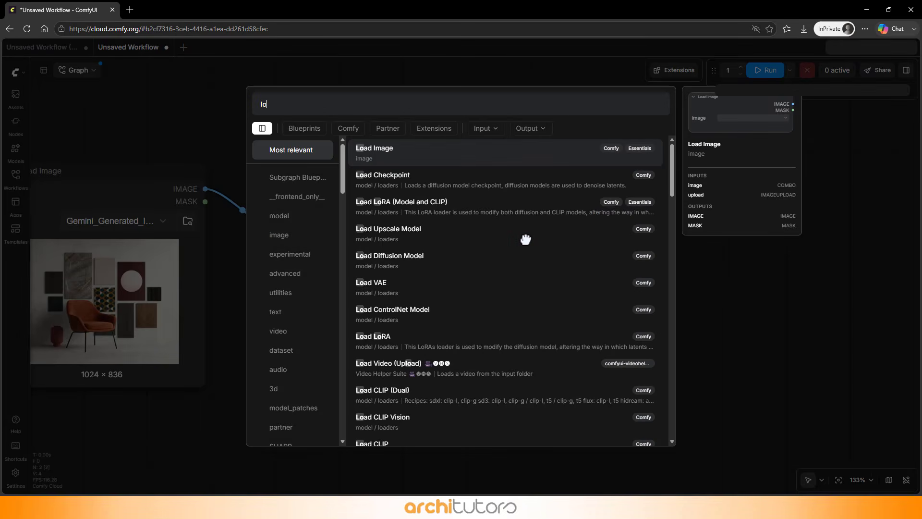
type("tus")
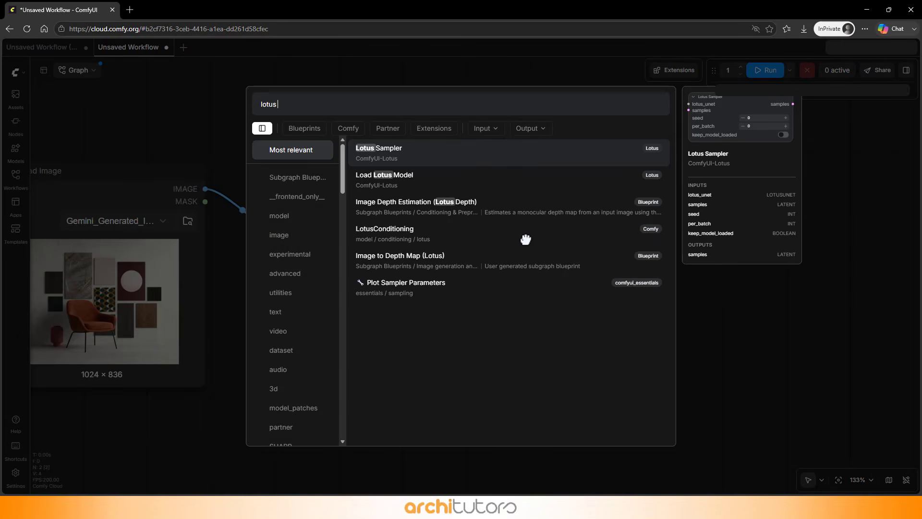
type(" d")
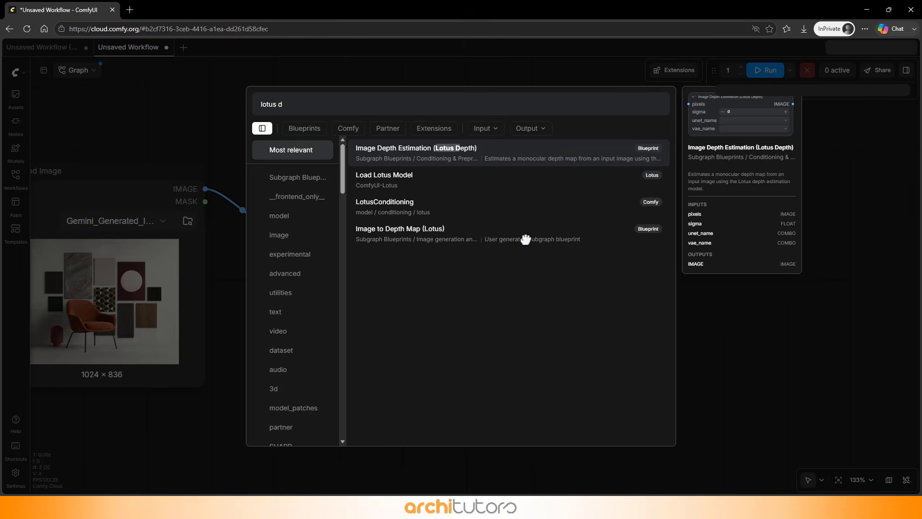
type("e")
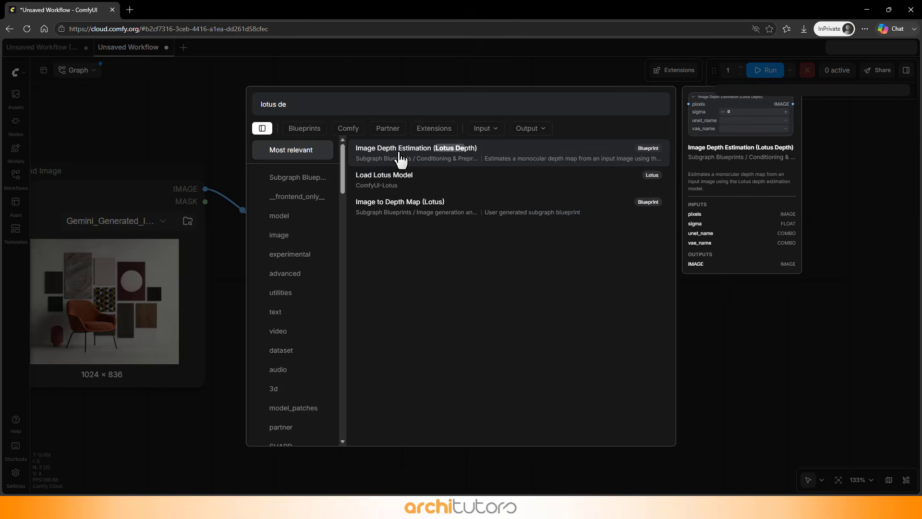
left_click(399, 202)
left_click_drag(511, 222, 457, 230)
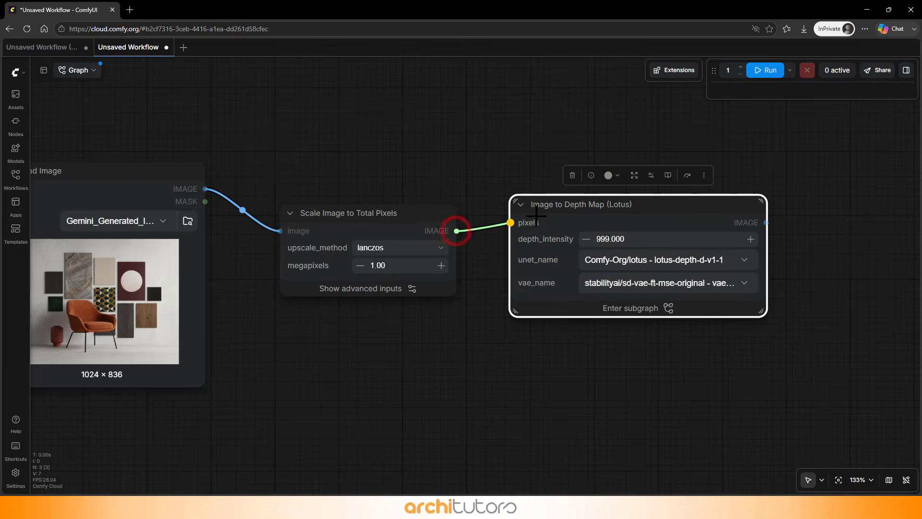
left_click_drag(575, 206, 559, 223)
Step: Set the depth_intensity of the Image to Depth Map (Lotus) node to 10000
left_click(669, 255)
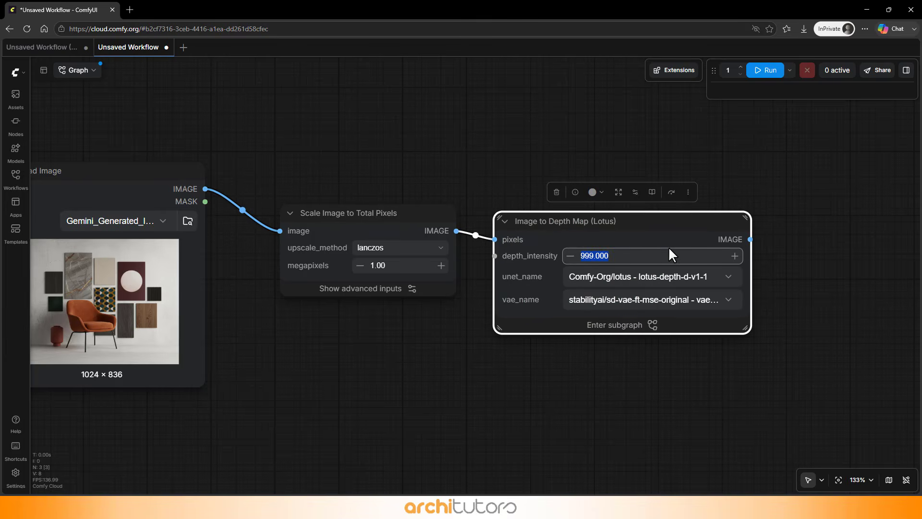
left_click_drag(618, 255, 553, 262)
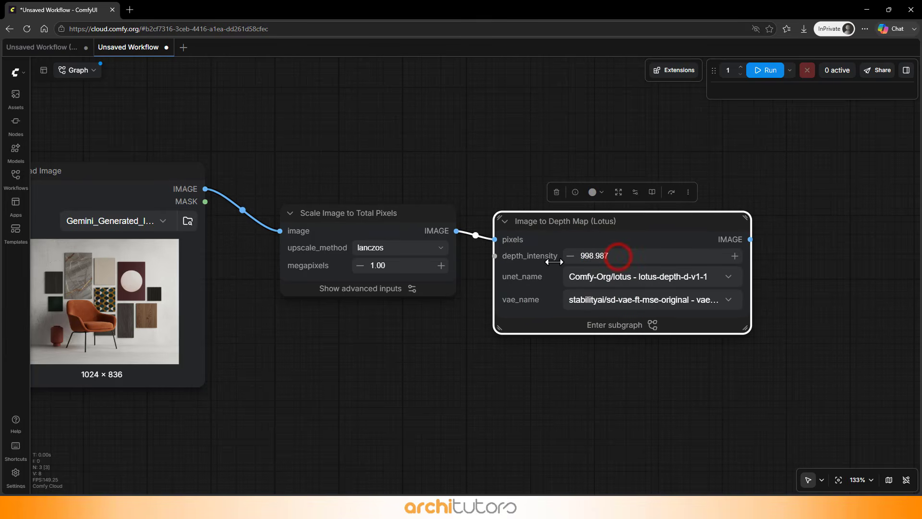
left_click(614, 253)
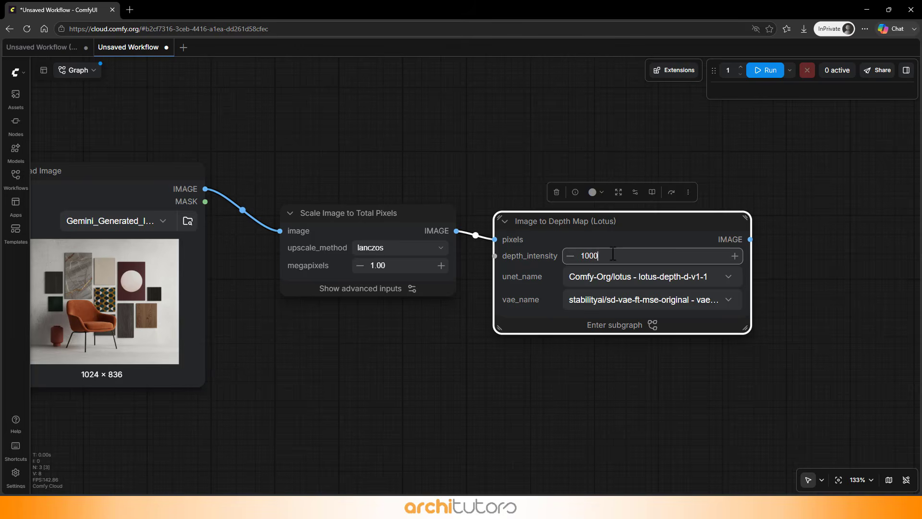
left_click_drag(544, 415, 538, 409)
scroll(538, 408, "down", 2)
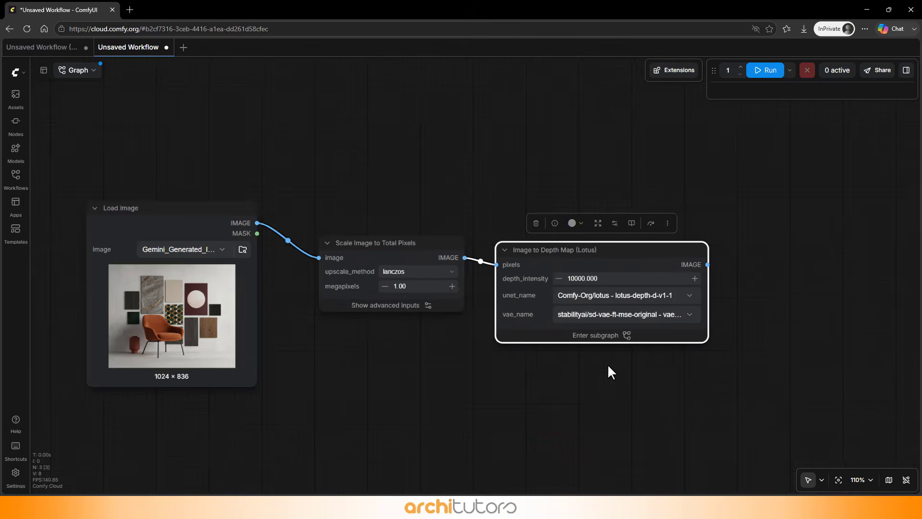
Step: Add an InstructPixToPixConditioning node above the depth map node and connect the depth map's IMAGE output to its pixels input
left_click_drag(715, 328, 506, 363)
left_click_drag(560, 350, 617, 345)
left_click(766, 144)
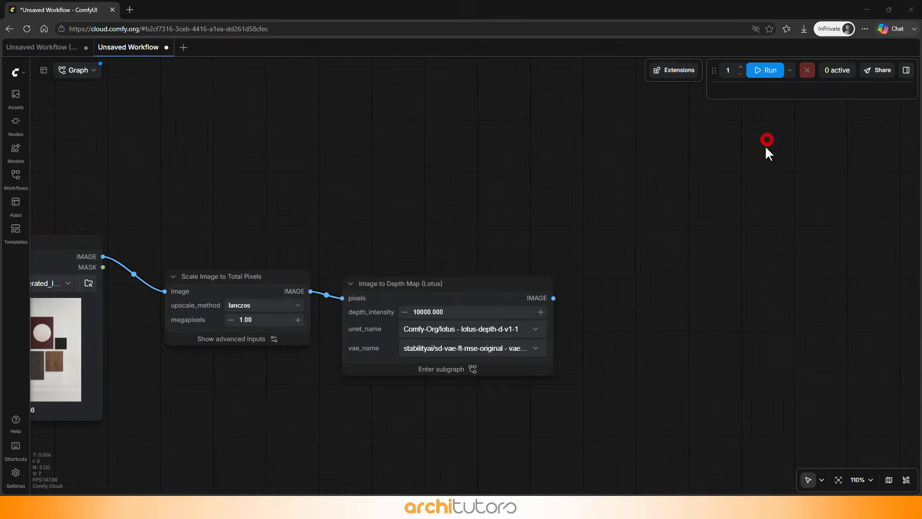
left_click_drag(690, 195, 604, 295)
double_click(553, 181)
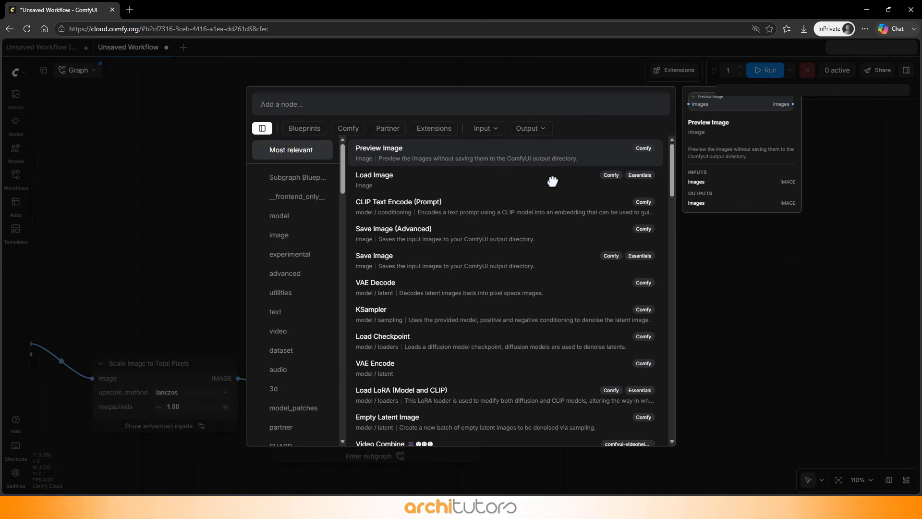
type("instr")
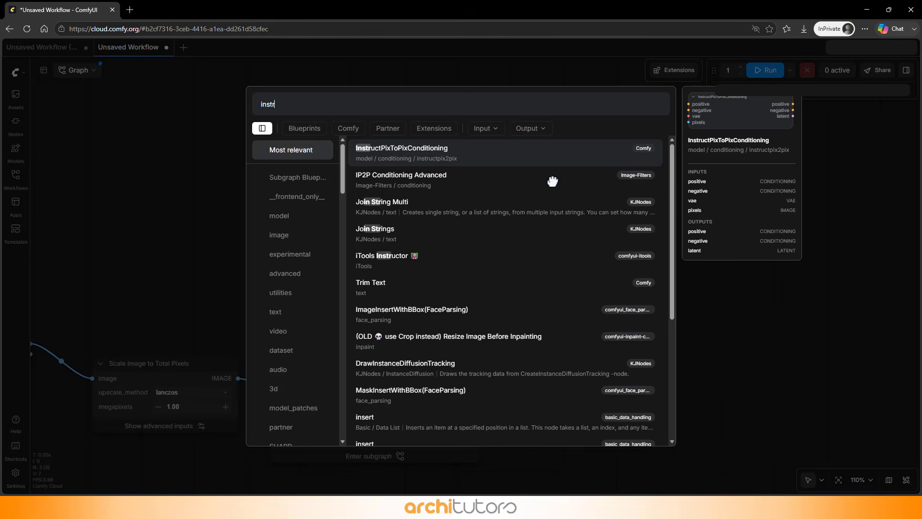
left_click(427, 160)
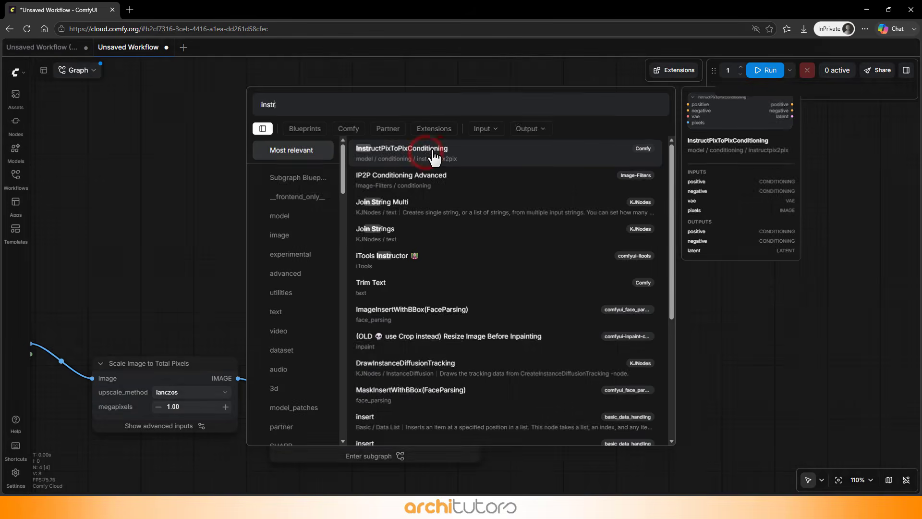
left_click_drag(537, 171, 578, 178)
left_click_drag(529, 320, 526, 320)
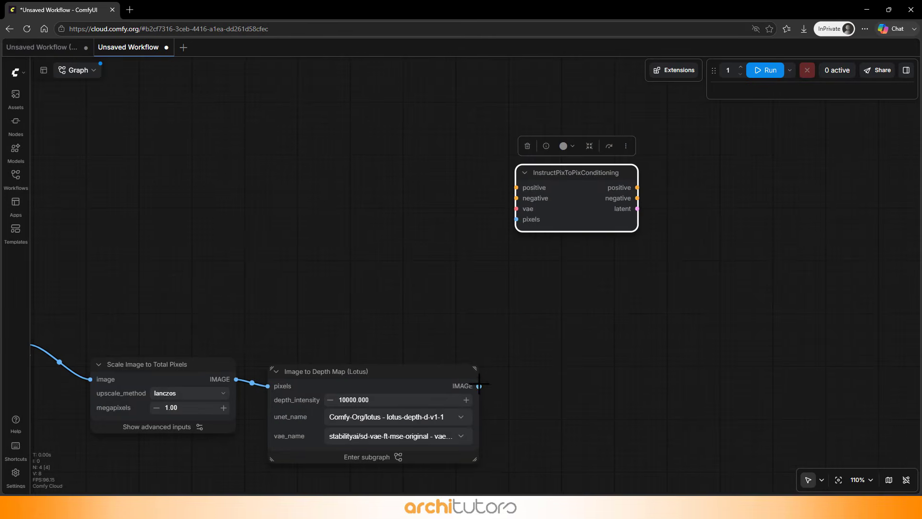
left_click_drag(478, 385, 515, 219)
scroll(600, 341, "down", 3)
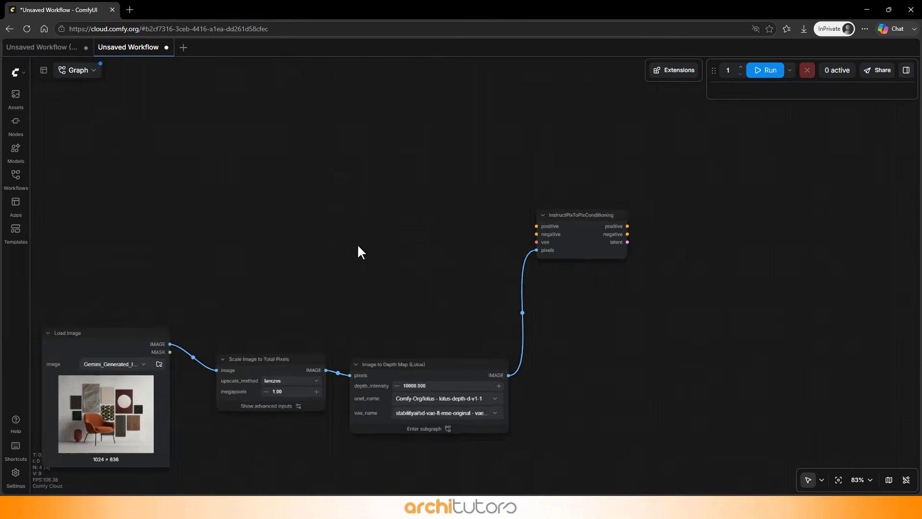
Step: Add a Load CLIP (Dual) node in the empty area above the Load Image node
scroll(316, 228, "up", 2)
left_click_drag(316, 227, 396, 242)
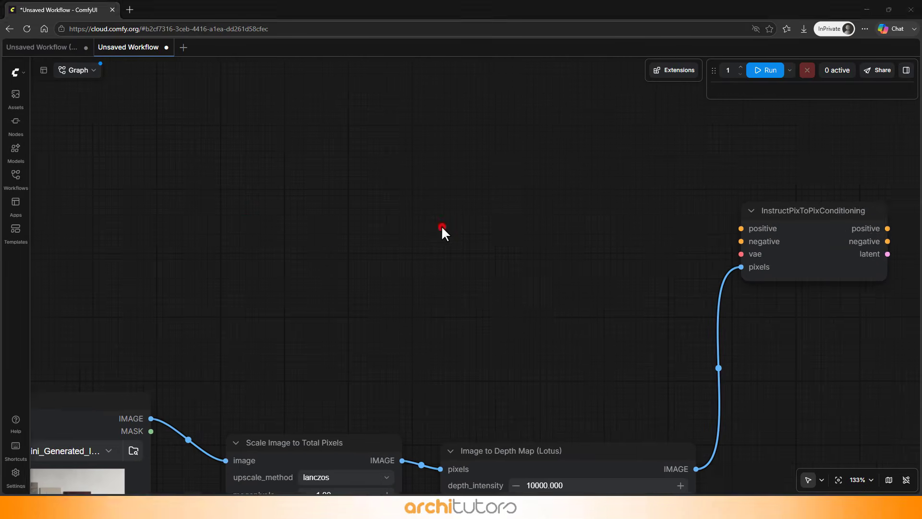
left_click_drag(442, 226, 523, 227)
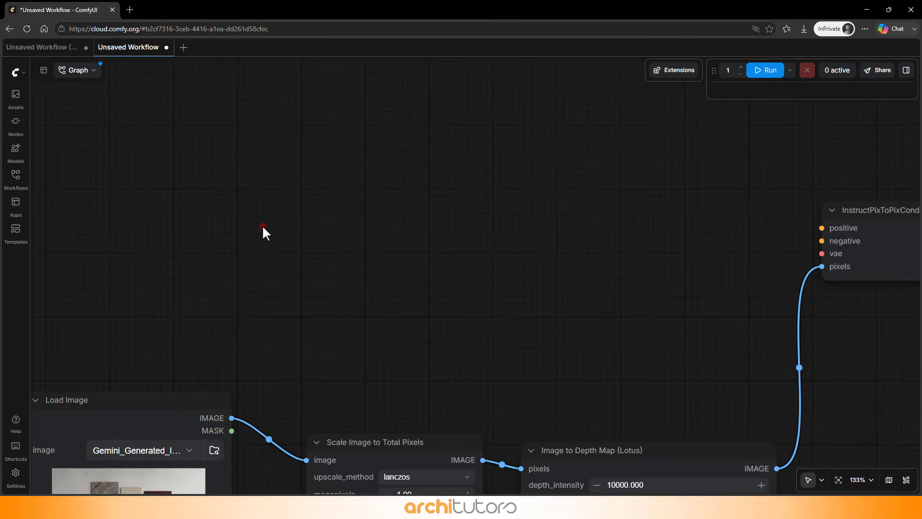
double_click(262, 227)
type("load cli")
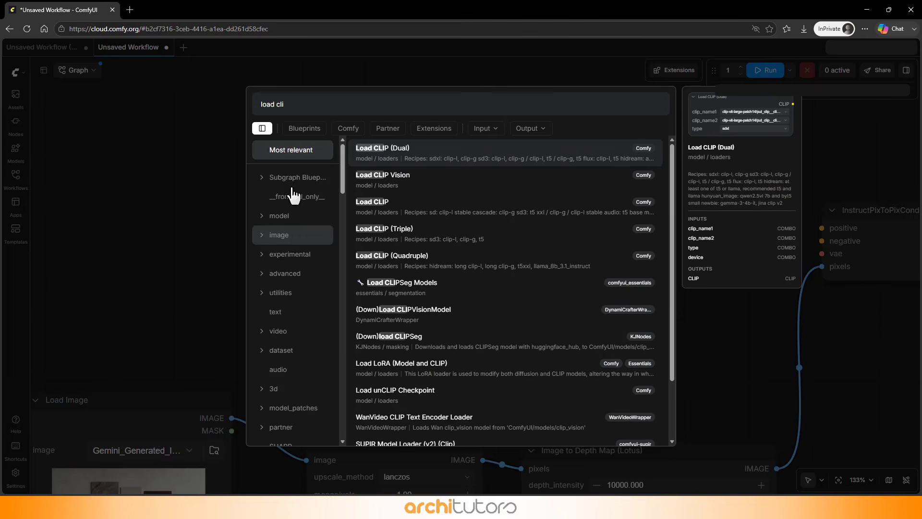
left_click(413, 148)
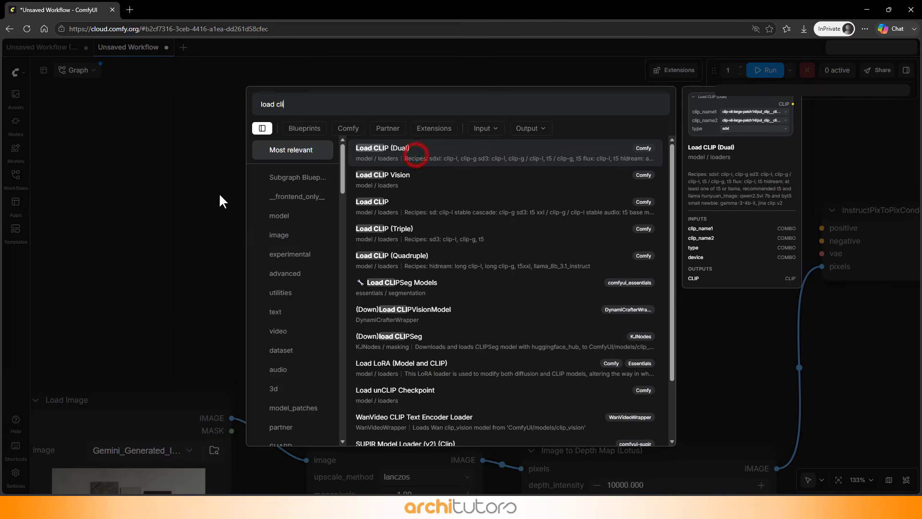
left_click_drag(226, 215, 202, 206)
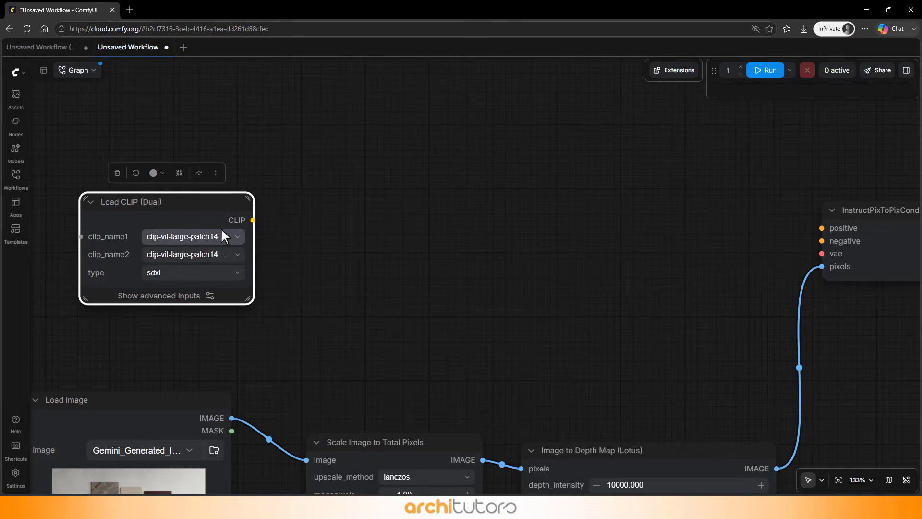
left_click(226, 238)
scroll(216, 295, "down", 10)
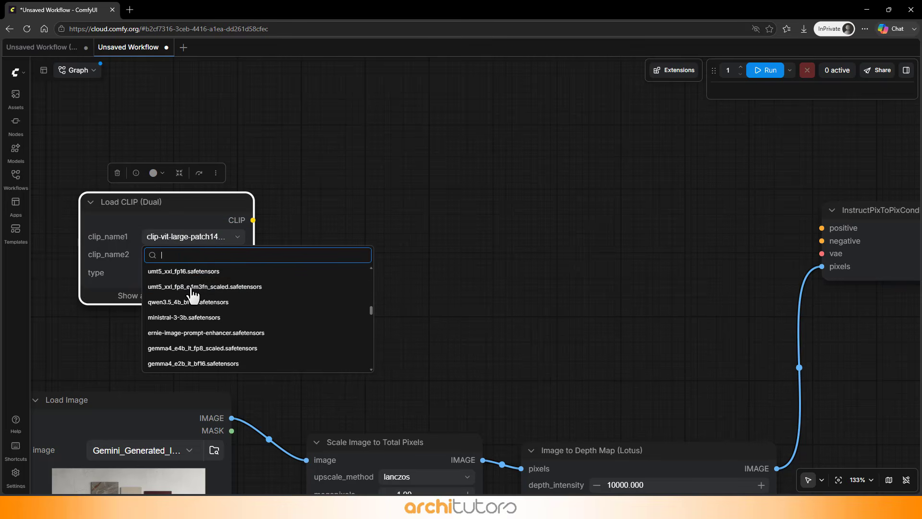
scroll(192, 293, "down", 10)
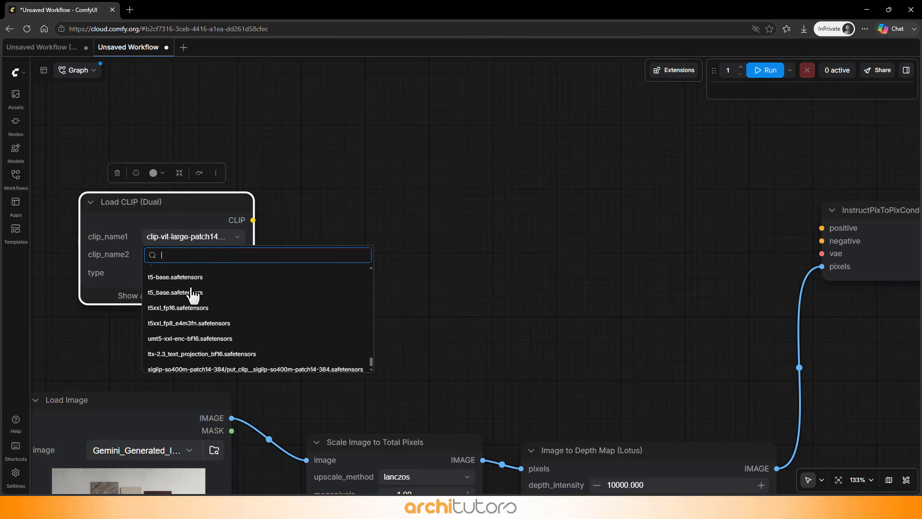
scroll(191, 307, "up", 5)
left_click(777, 139)
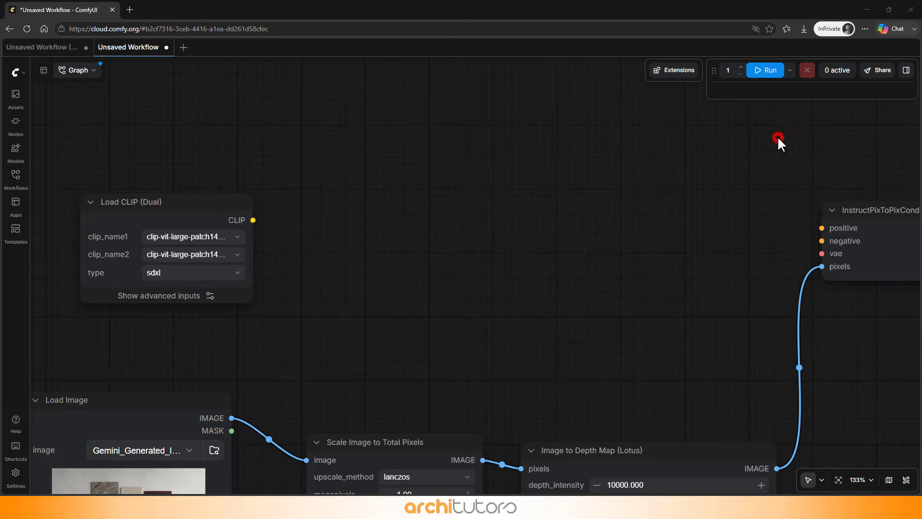
Step: Set clip_name1 of the Load CLIP (Dual) node to clip_l.safetensors and widen the node
left_click(206, 240)
type("c")
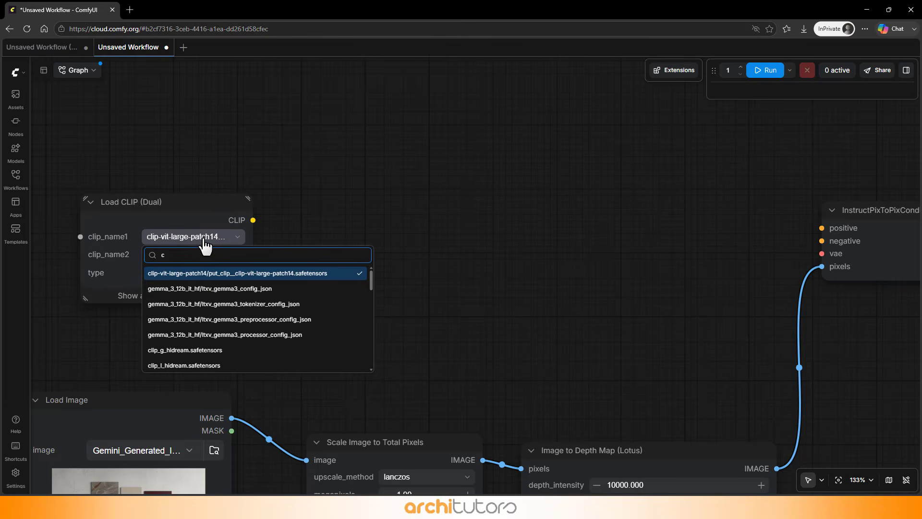
type("lip")
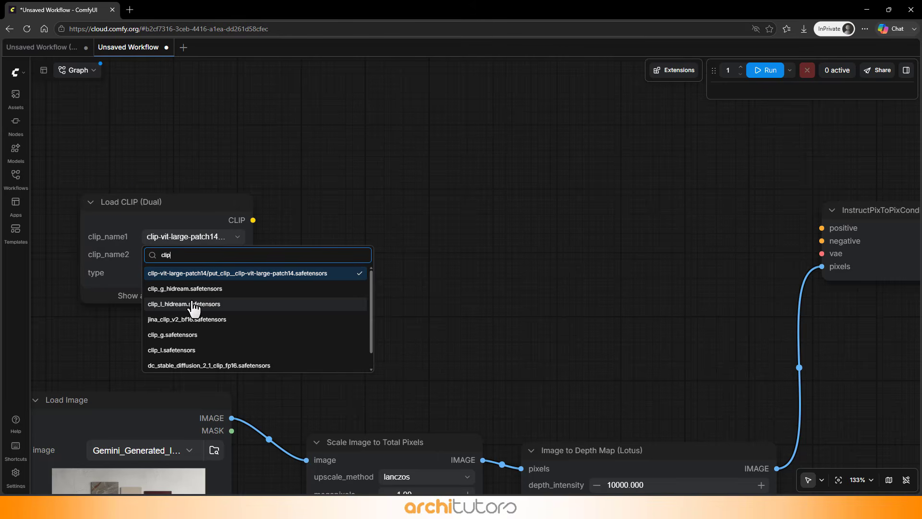
left_click(171, 350)
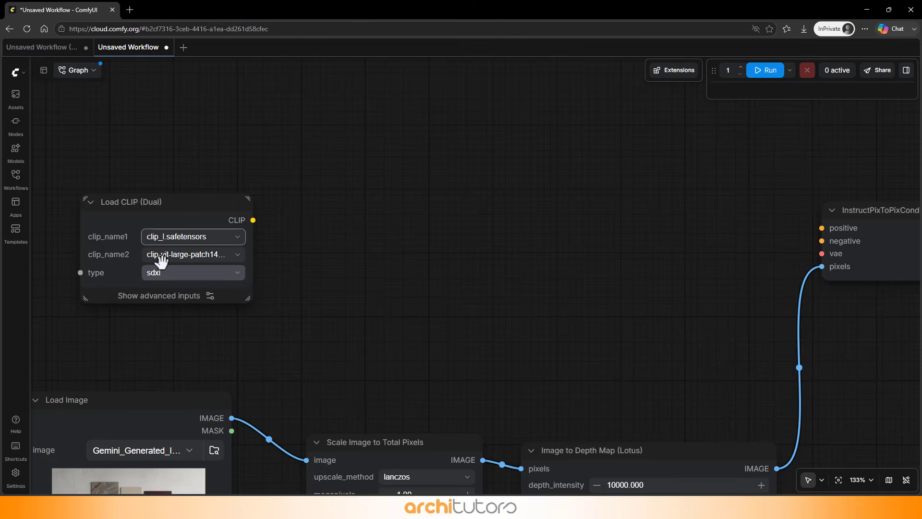
left_click_drag(248, 298, 318, 305)
Step: Set clip_name2 of the Load CLIP (Dual) node to t5xxl_fp16.safetensors and its type to flux
left_click(221, 254)
type("t5xx")
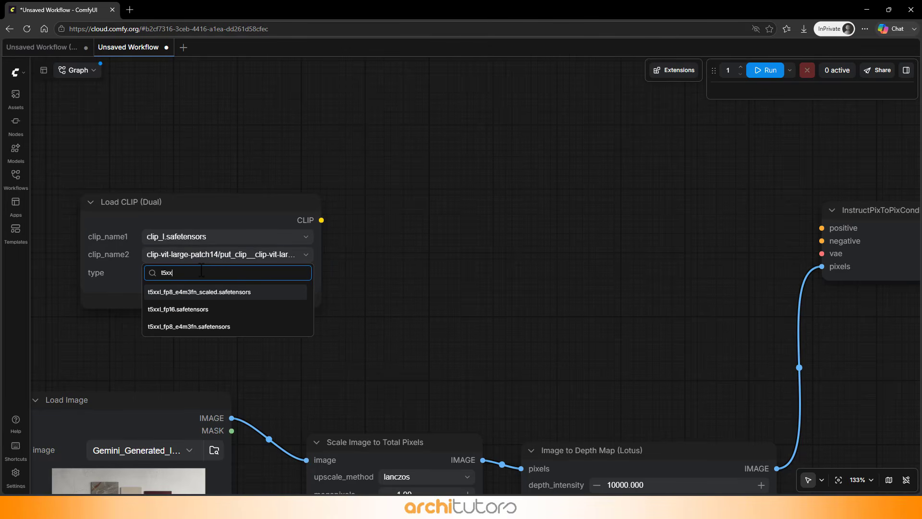
left_click(206, 310)
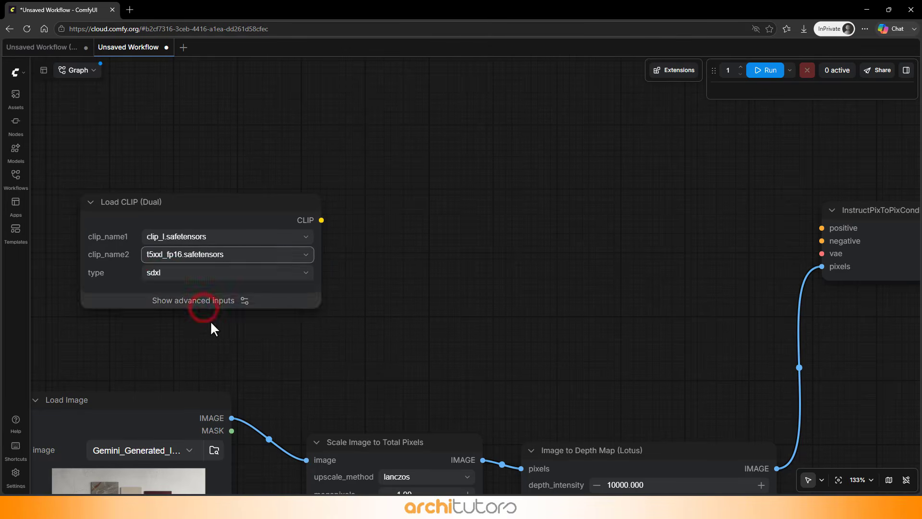
left_click(192, 273)
left_click(160, 341)
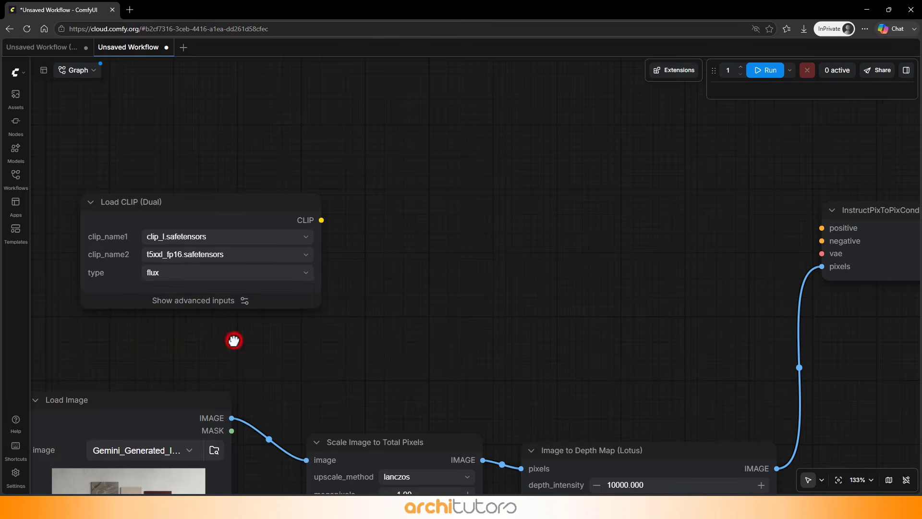
scroll(336, 274, "down", 2)
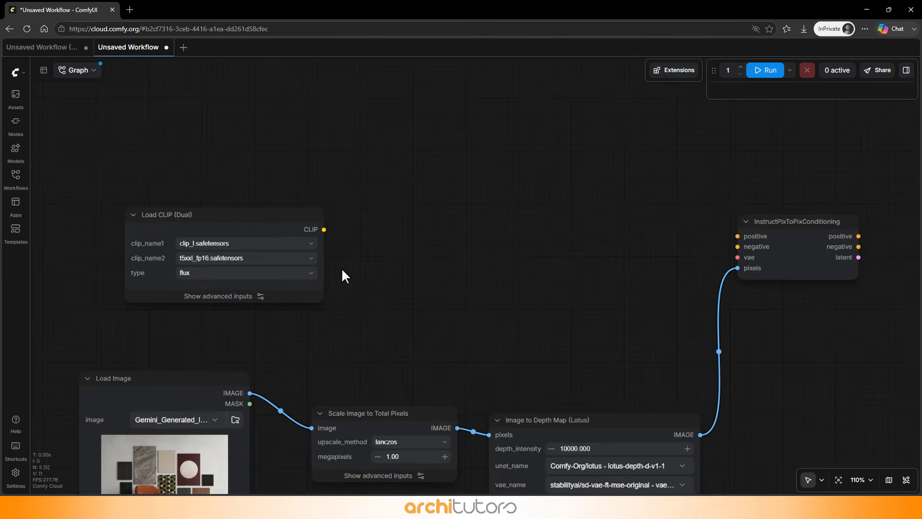
Step: Add a CLIP Text Encode (Prompt) node in the empty area beside the Load CLIP (Dual) node
left_click(355, 211)
double_click(356, 212)
type("clip te")
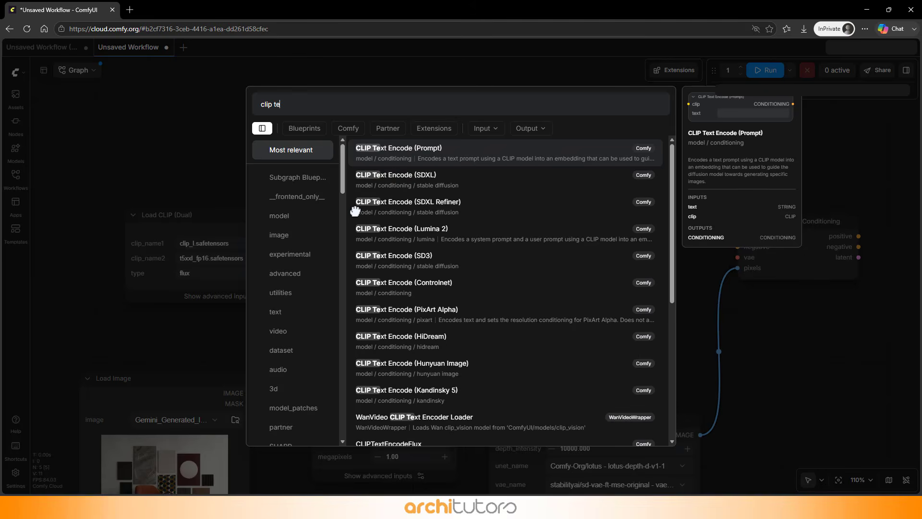
left_click(395, 150)
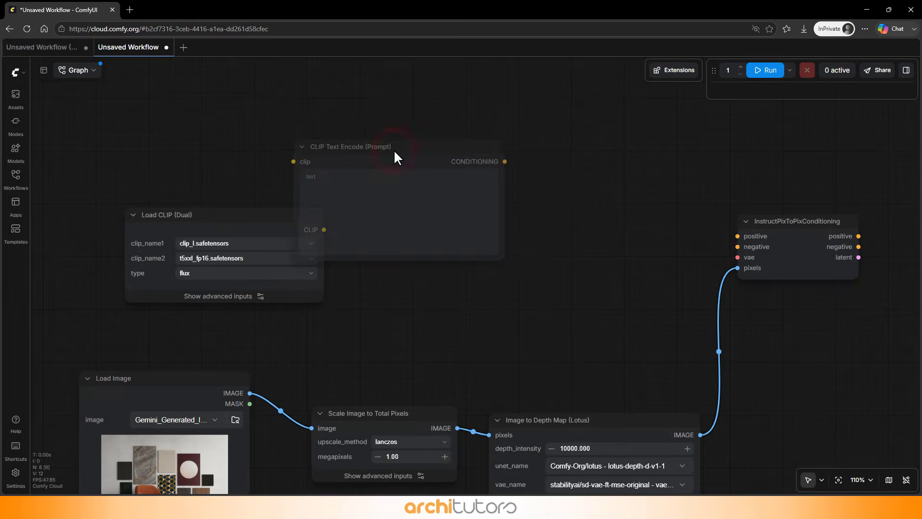
left_click_drag(395, 150, 447, 117)
left_click(446, 199)
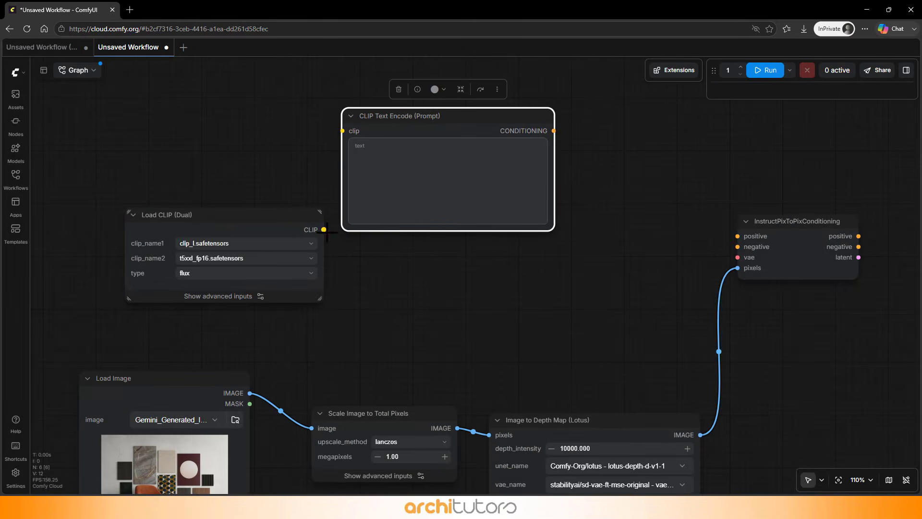
Step: Connect Load CLIP (Dual)'s CLIP output to the CLIP Text Encode node's clip input and line the text node up beside the loader
left_click_drag(324, 230, 342, 131)
left_click_drag(406, 127, 424, 211)
left_click(641, 248)
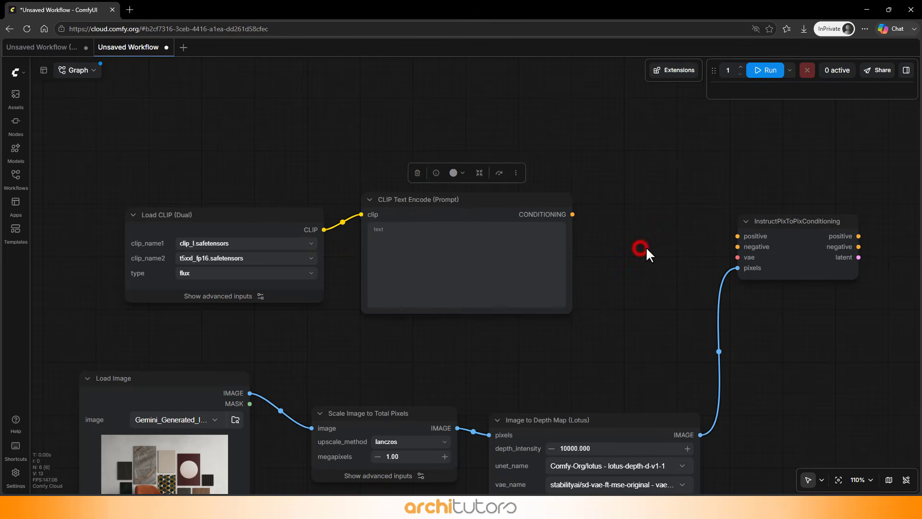
right_click(452, 259)
left_click(621, 278)
Step: Connect the CLIP Text Encode node's CONDITIONING output to the positive input of InstructPixToPixConditioning, shifting that node slightly
left_click_drag(635, 313, 416, 315)
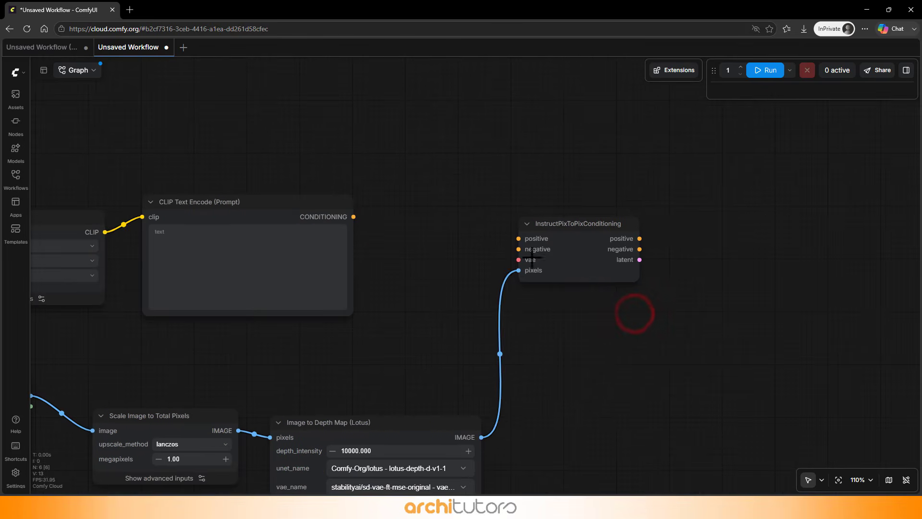
left_click_drag(572, 243, 618, 260)
scroll(404, 262, "up", 2)
left_click_drag(343, 208, 604, 253)
Step: Add a Conditioning Zero Out node and wire it between CLIP Text Encode's CONDITIONING output and InstructPixToPixConditioning's negative input
double_click(457, 271)
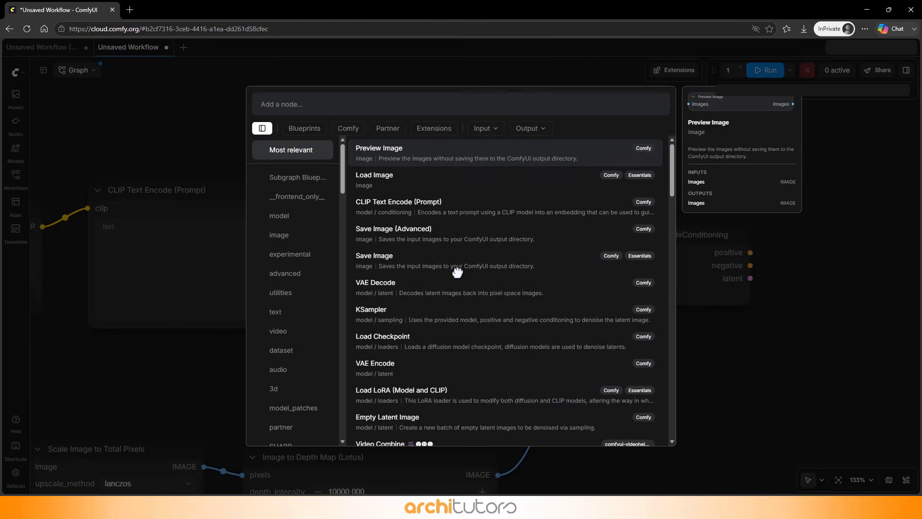
type("condi")
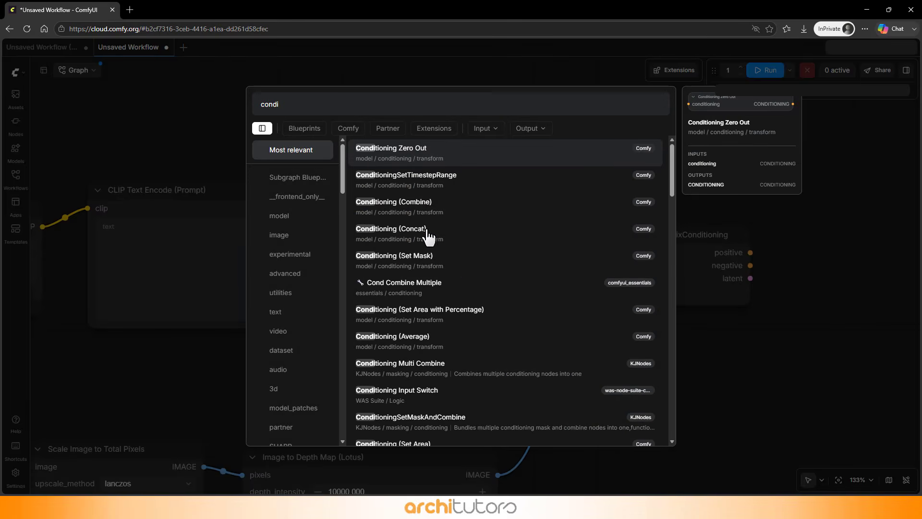
left_click(417, 152)
left_click(427, 279)
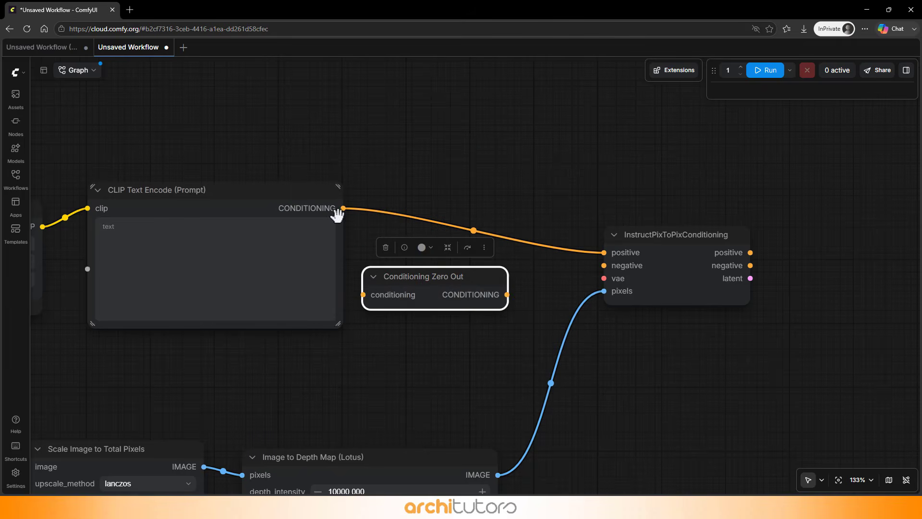
left_click_drag(343, 208, 364, 294)
left_click_drag(507, 295, 604, 265)
scroll(709, 297, "down", 2)
left_click(509, 212)
scroll(526, 246, "up", 3)
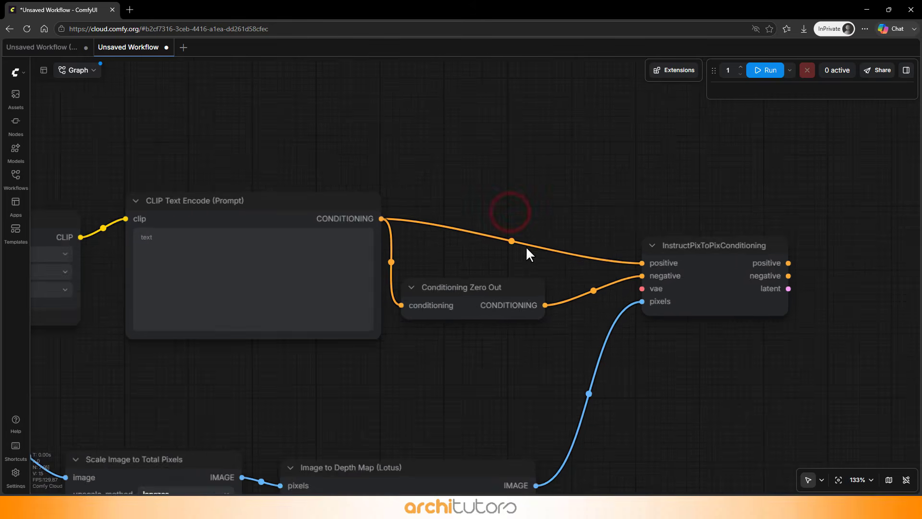
left_click(509, 240)
left_click(510, 241)
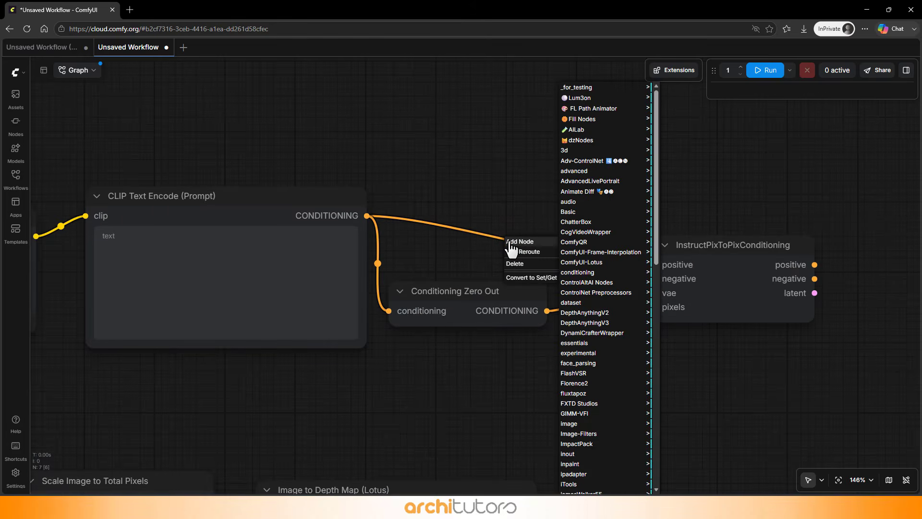
scroll(597, 262, "down", 1)
Step: Add a FluxGuidance node in the empty area above the positive conditioning link
double_click(446, 169)
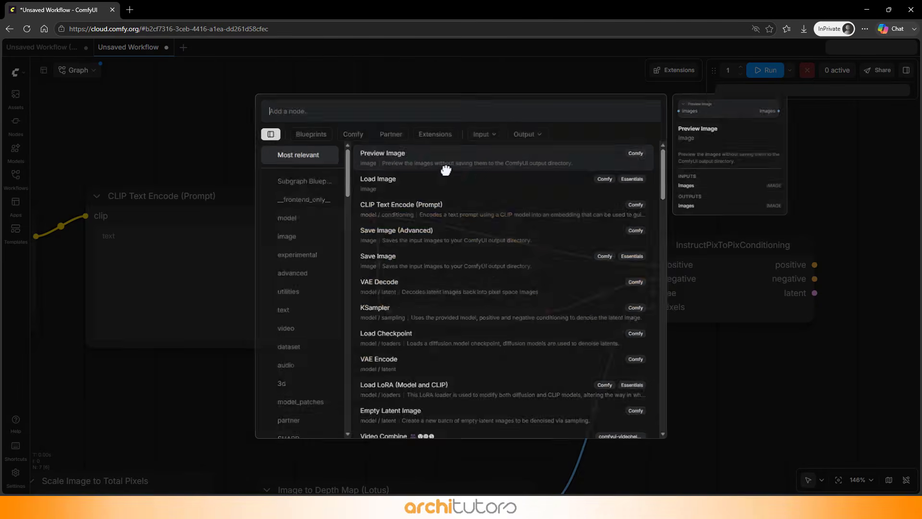
type("flux")
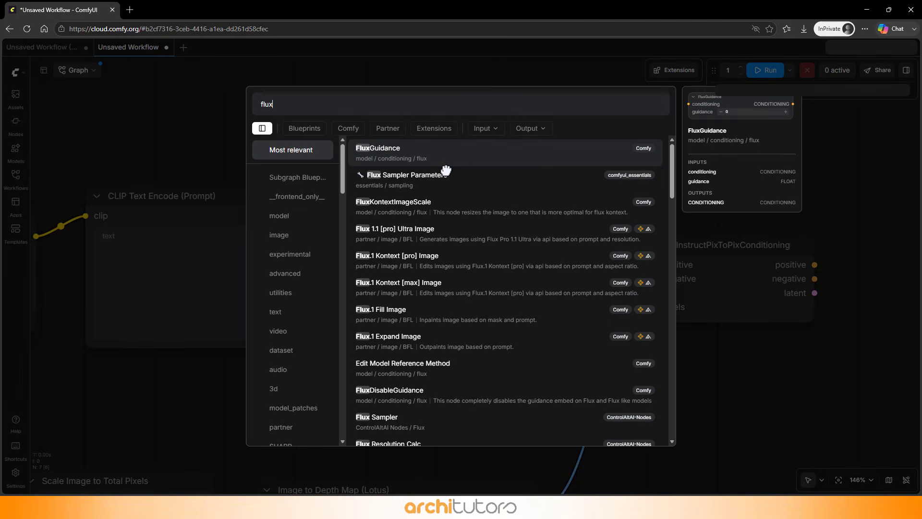
left_click(423, 153)
left_click(512, 106)
left_click_drag(579, 208, 442, 296)
scroll(439, 288, "down", 3)
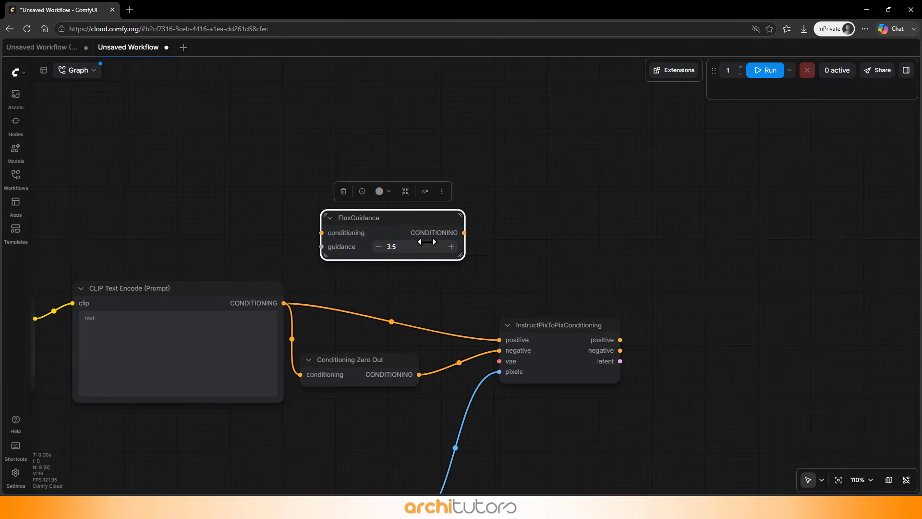
Step: Route CLIP Text Encode's CONDITIONING output through the FluxGuidance node into InstructPixToPixConditioning's positive input
scroll(408, 231, "up", 2)
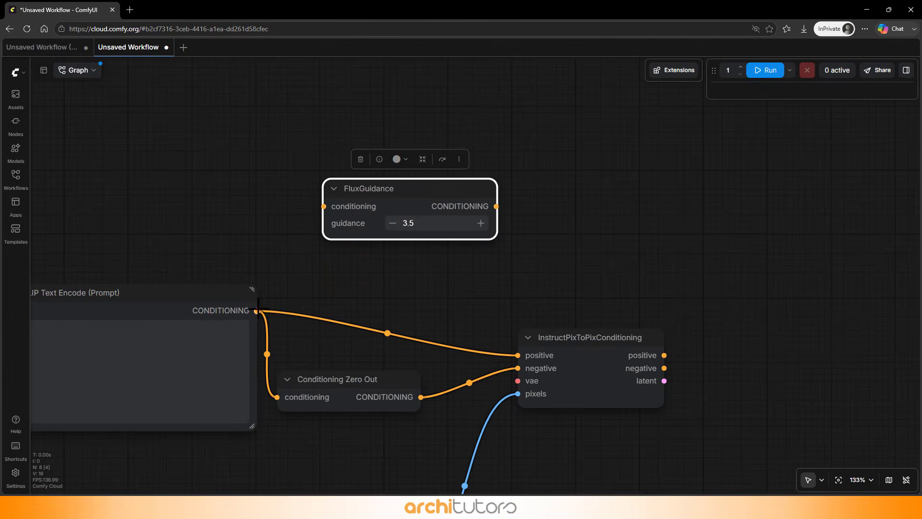
left_click_drag(257, 311, 423, 197)
left_click(524, 205)
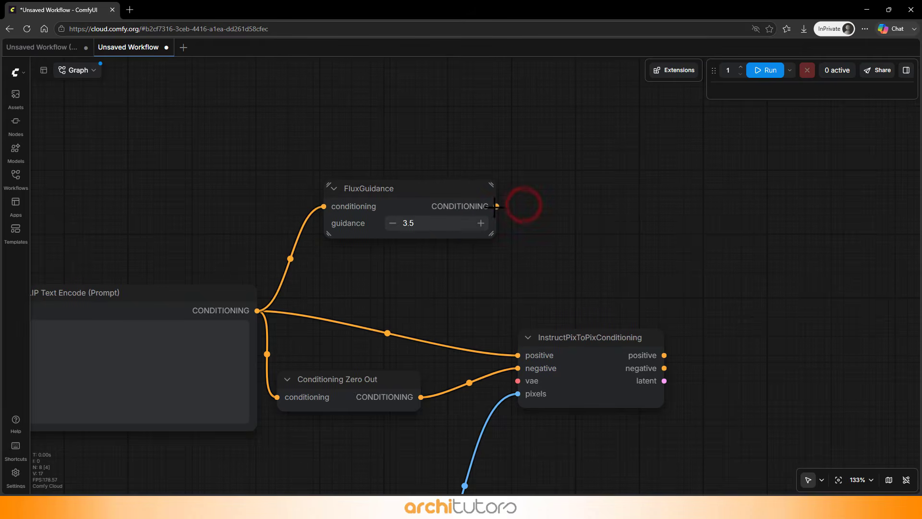
left_click_drag(496, 206, 517, 355)
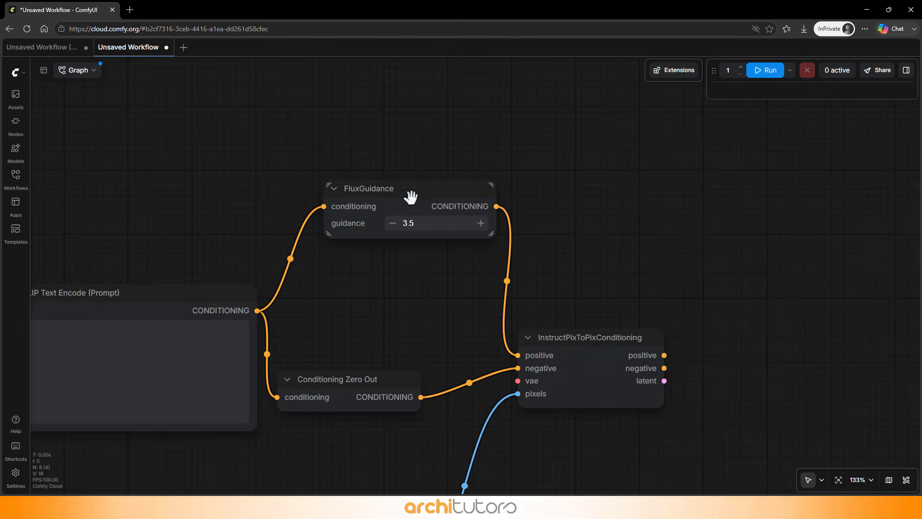
Step: Move the FluxGuidance node down between its connected nodes and set its guidance to 10
left_click_drag(411, 196, 391, 265)
double_click(398, 294)
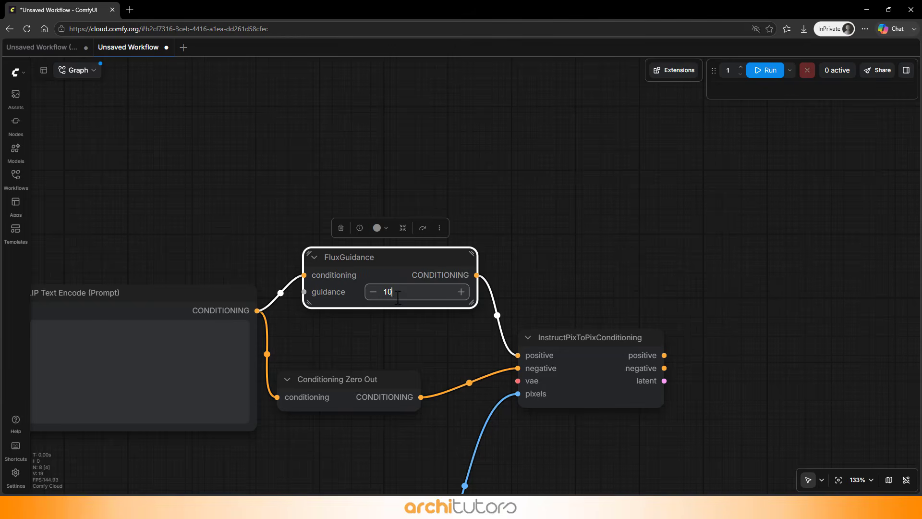
left_click(568, 226)
Step: Add a Load LoRA node in the empty area above the CLIP Text Encode node
scroll(575, 229, "down", 3)
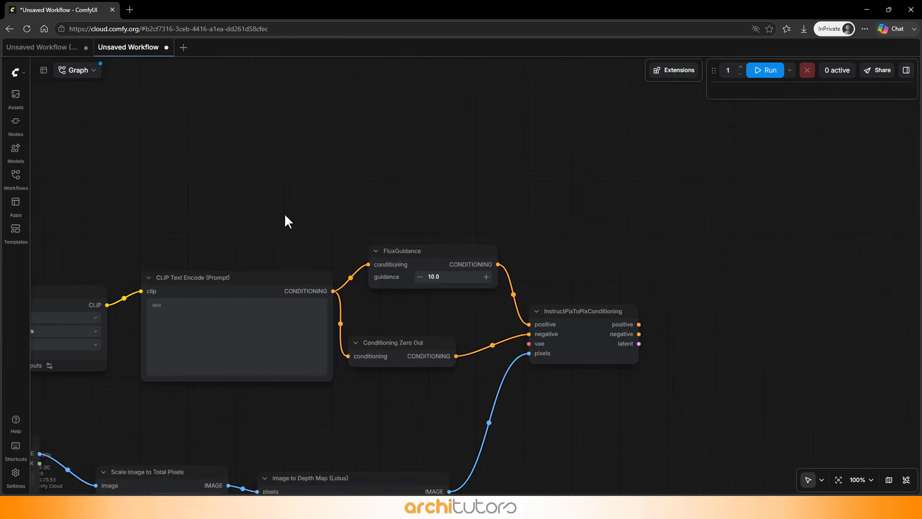
left_click_drag(258, 208, 362, 211)
left_click_drag(182, 186, 209, 188)
double_click(208, 188)
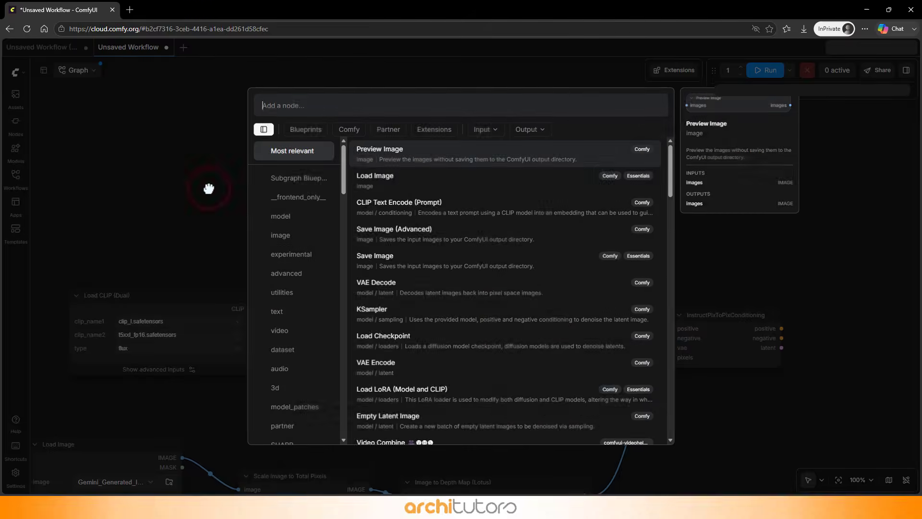
type("load l")
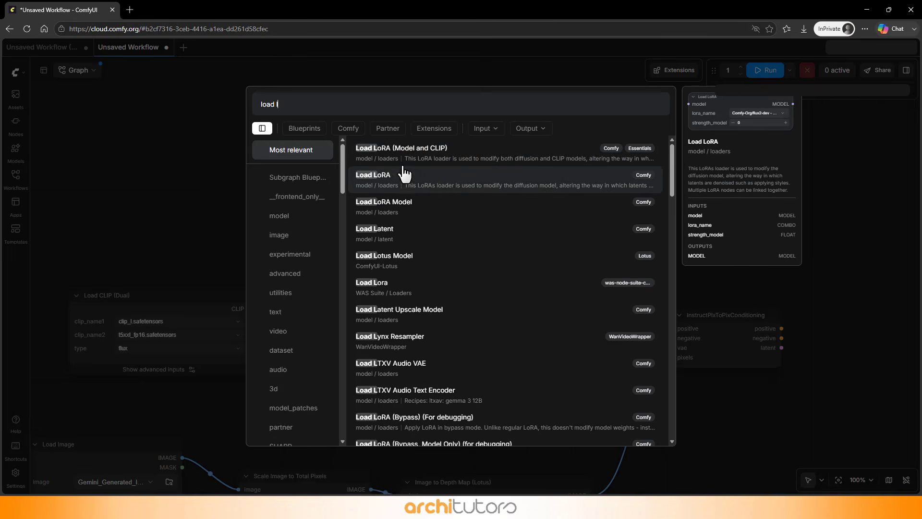
left_click(440, 185)
scroll(528, 240, "up", 3)
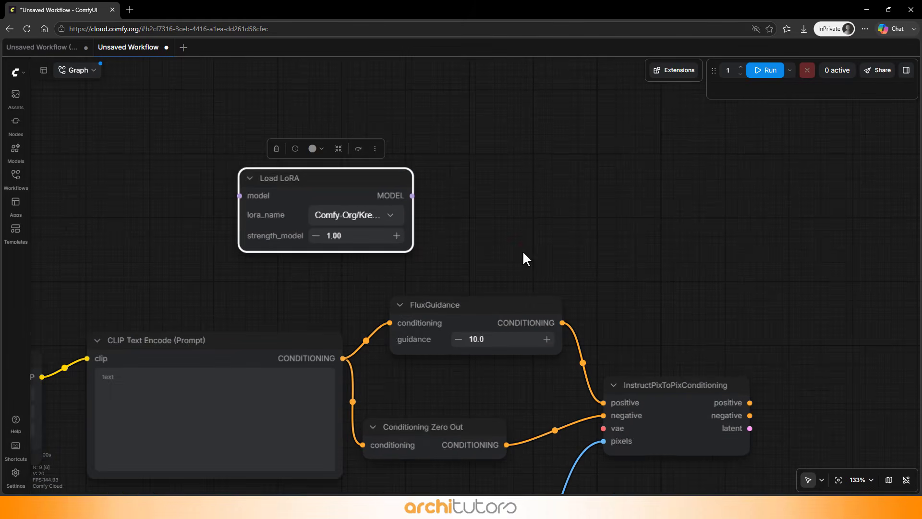
left_click(523, 252)
left_click(765, 137)
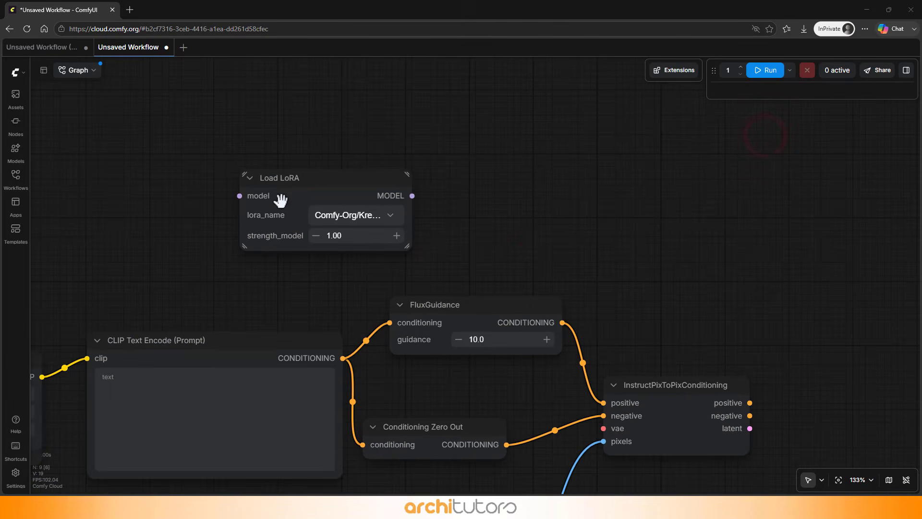
Step: Widen the Load LoRA node and set its lora_name to black-forest-labs/FLUX.1-Depth-dev-lora - flux1-depth-dev-lora
left_click_drag(318, 178, 141, 186)
left_click_drag(234, 259, 466, 258)
left_click(365, 230)
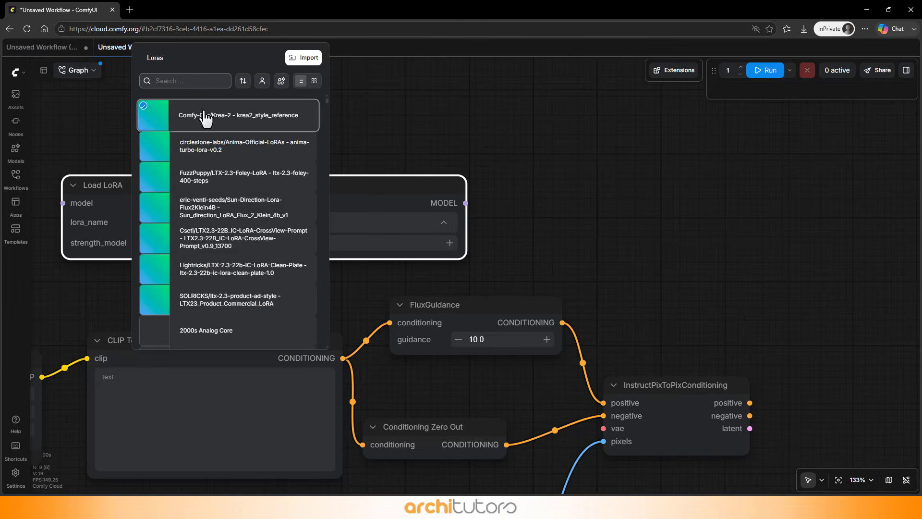
left_click(192, 83)
type("flux")
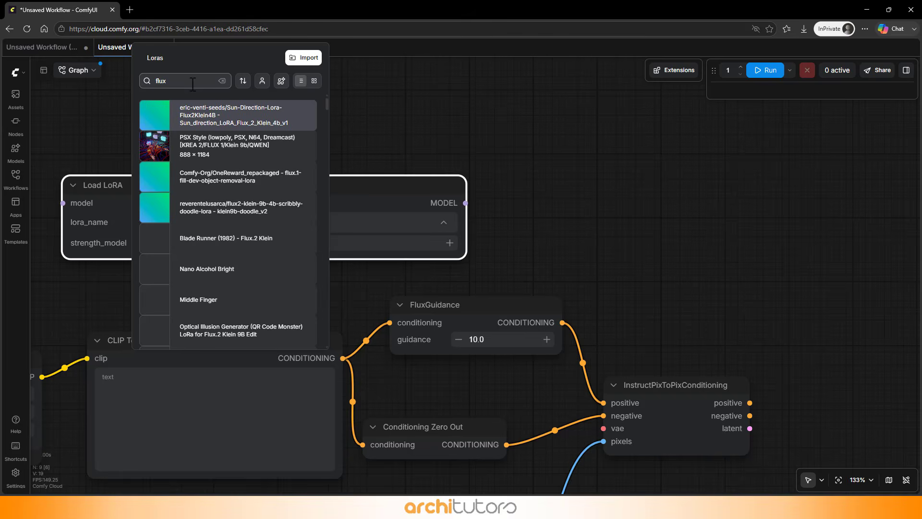
type(".1")
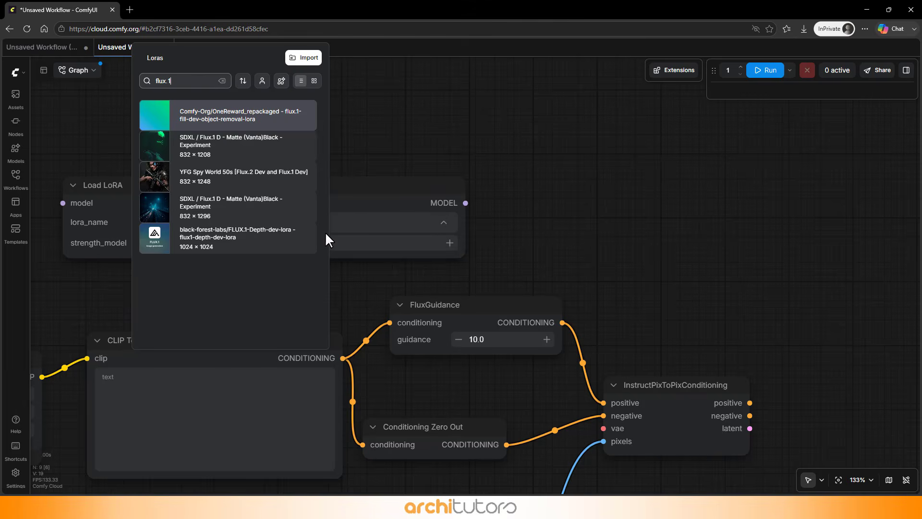
left_click(216, 249)
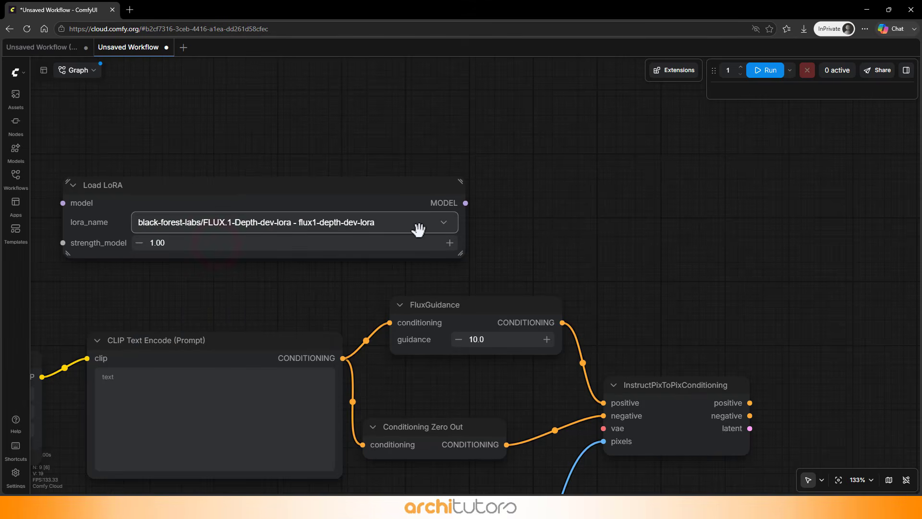
Step: Adjust the Load LoRA node's size and position above the text node and shift InstructPixToPixConditioning slightly away from its neighbours
left_click_drag(465, 256, 457, 253)
left_click_drag(351, 185, 362, 188)
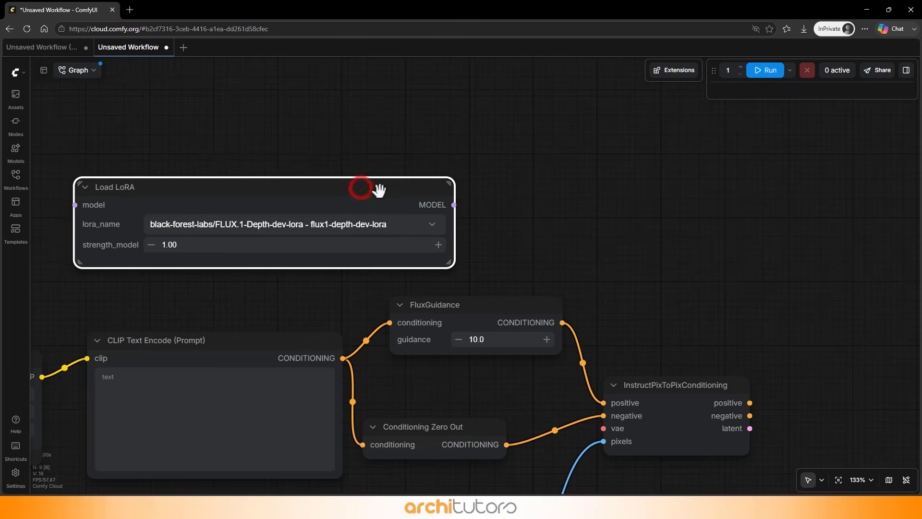
left_click_drag(648, 380, 702, 368)
Step: Add a Load Diffusion Model node in the empty area above Load CLIP (Dual), ahead of the Load LoRA node
scroll(528, 255, "down", 3)
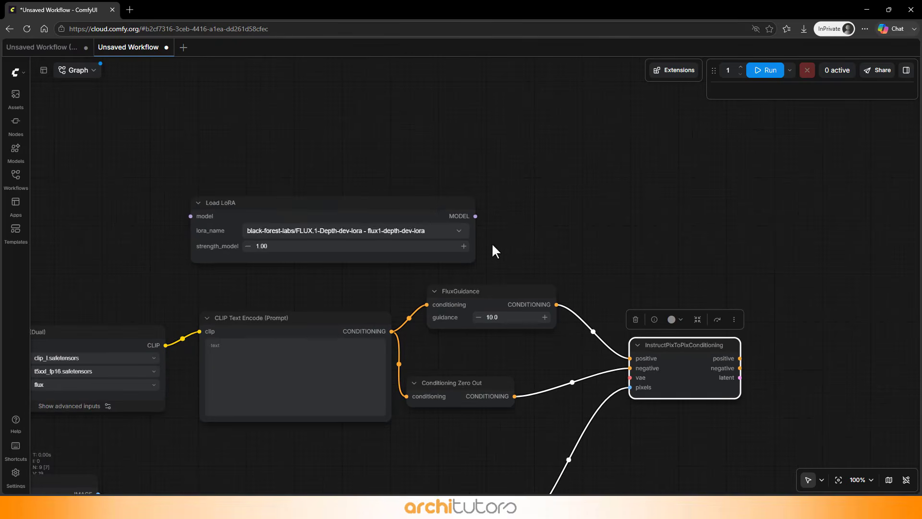
scroll(414, 267, "up", 3)
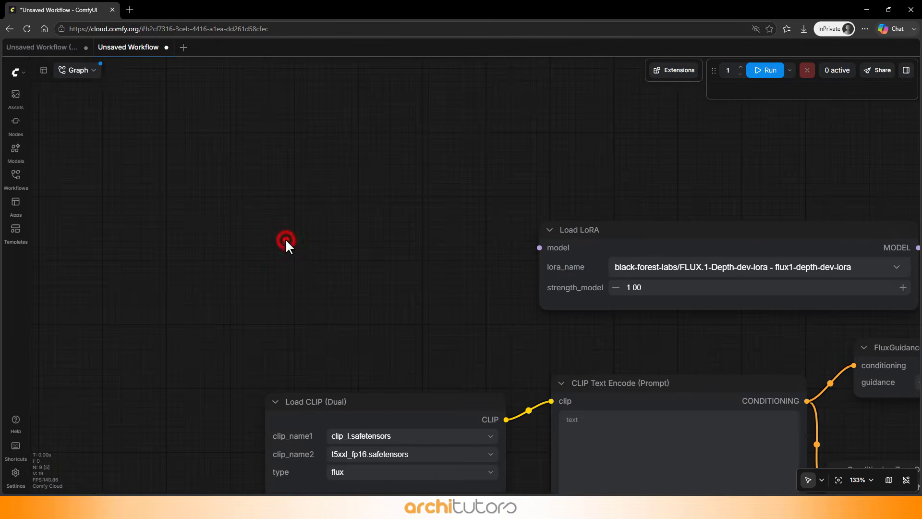
double_click(284, 243)
type("load ")
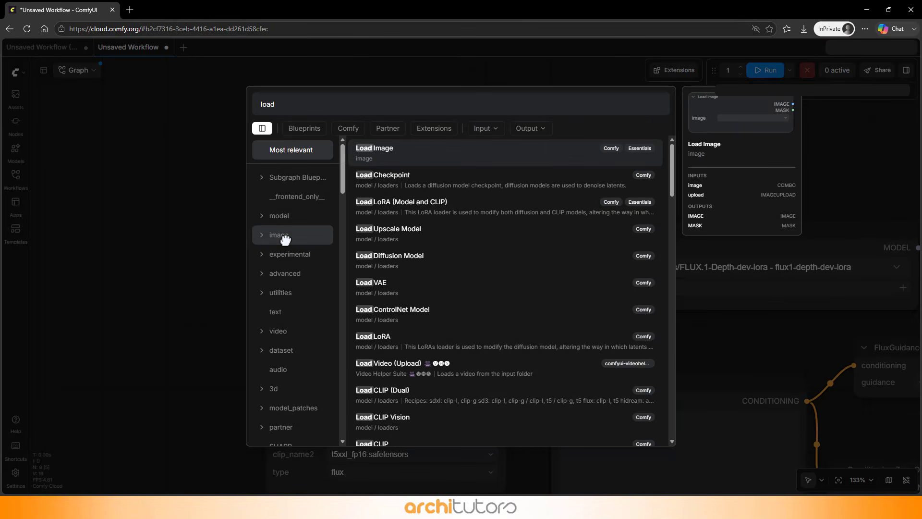
type("diff")
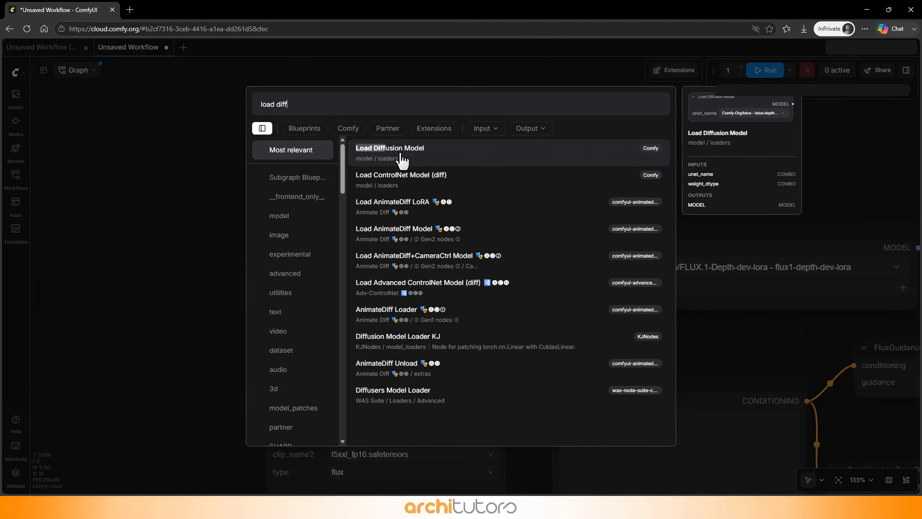
left_click(453, 156)
left_click_drag(445, 237, 250, 226)
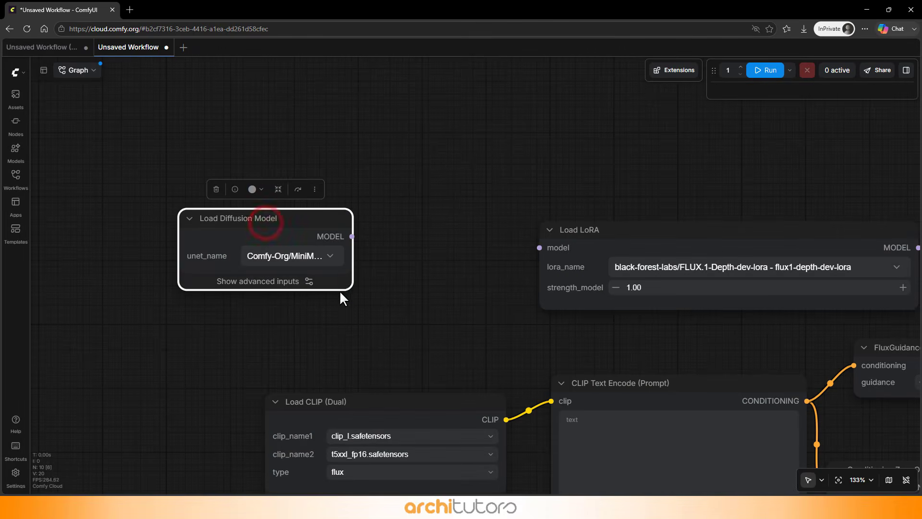
Step: Widen the Load Diffusion Model node to fit its full unet_name and position it beside the Load LoRA node
left_click_drag(342, 283, 509, 284)
left_click_drag(445, 226, 273, 226)
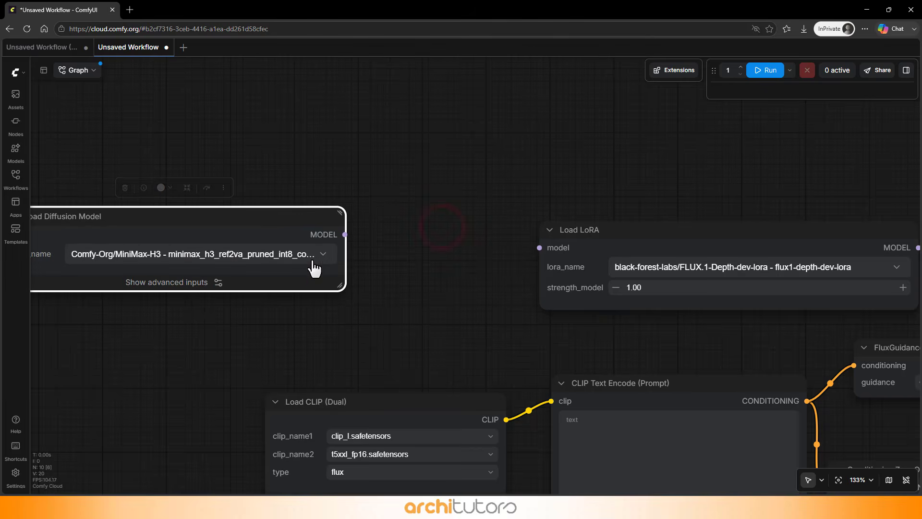
left_click_drag(344, 290, 416, 300)
left_click_drag(331, 220, 389, 220)
left_click(468, 173)
scroll(461, 170, "down", 2)
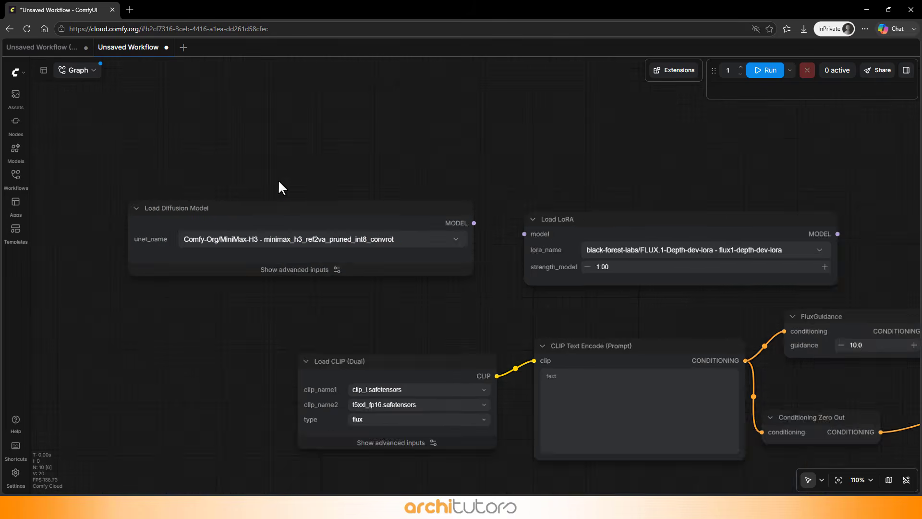
scroll(278, 180, "up", 2)
left_click_drag(330, 216, 318, 223)
left_click(407, 155)
scroll(658, 177, "down", 2)
scroll(336, 191, "up", 2)
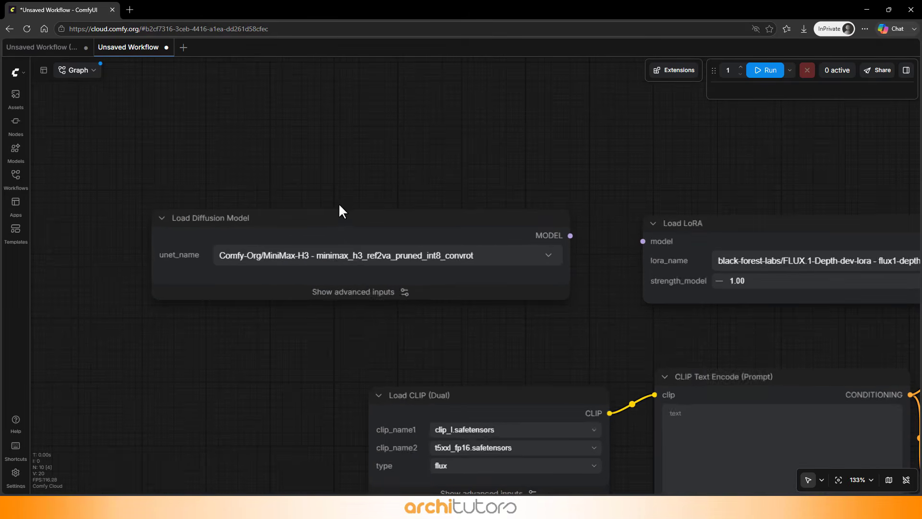
Step: Set the Load Diffusion Model node's unet_name to Comfy-Org/FLUX.1-Krea-dev_ComfyUI - flux1-krea-dev_fp8_scaled
scroll(340, 237, "up", 1)
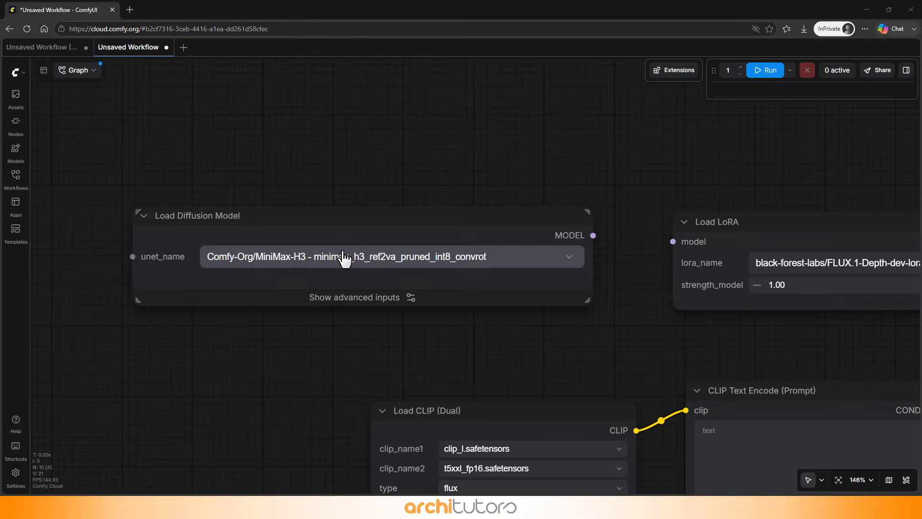
left_click(344, 260)
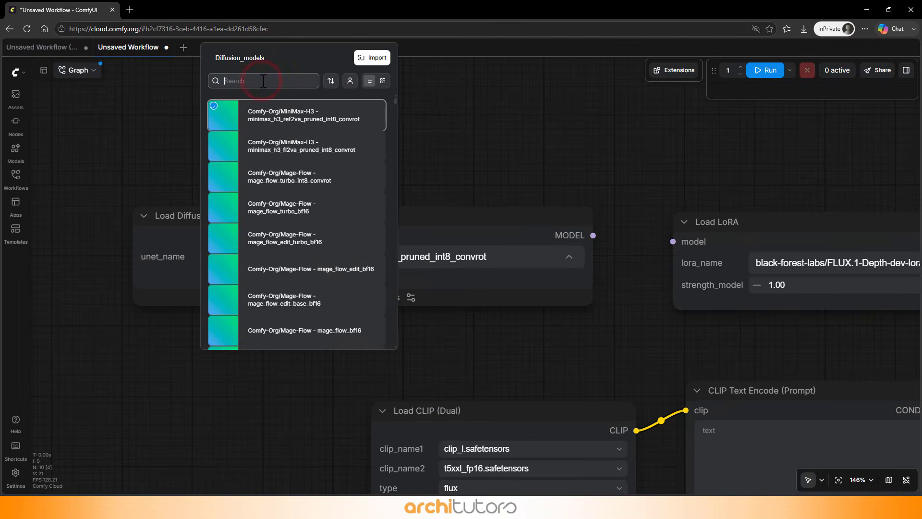
type("flux.1")
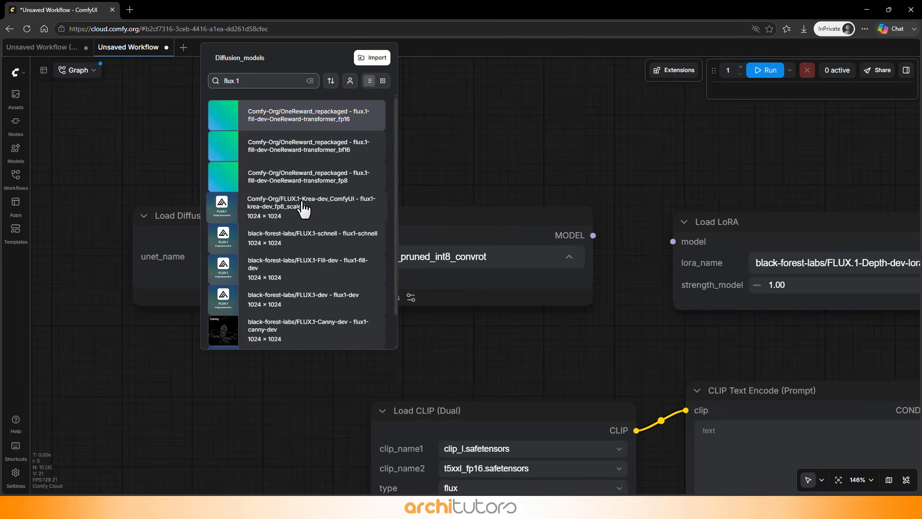
left_click(297, 207)
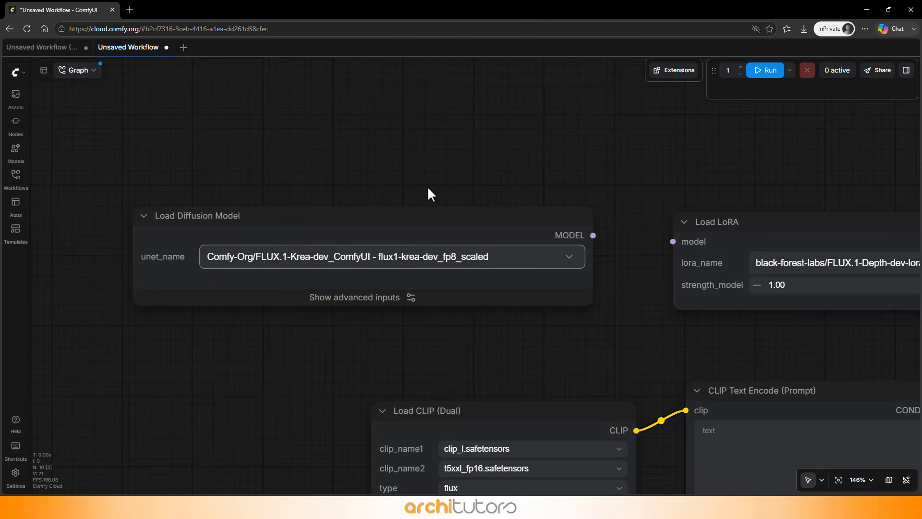
Step: Connect the Load Diffusion Model output to the Load LoRA node's model input and move the diffusion loader slightly closer
scroll(720, 231, "up", 1)
left_click_drag(534, 232, 622, 239)
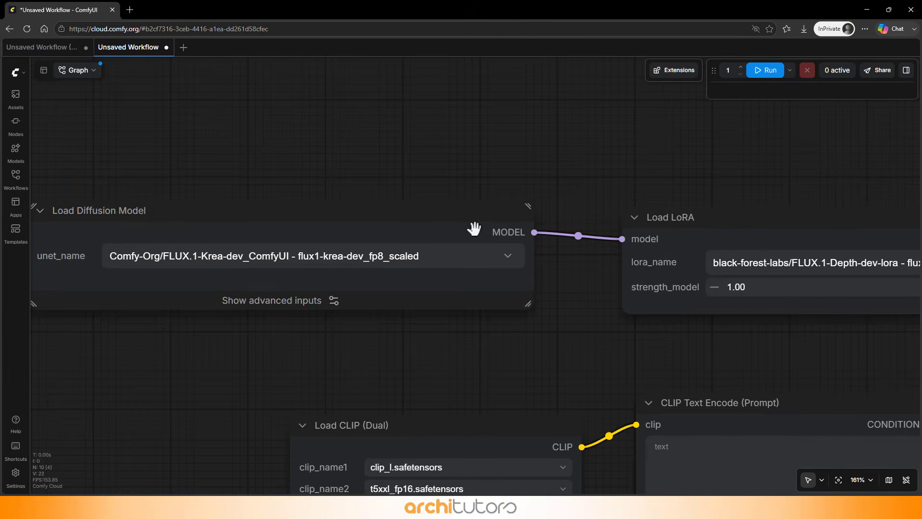
left_click_drag(465, 230, 484, 243)
left_click(456, 169)
scroll(405, 184, "down", 3)
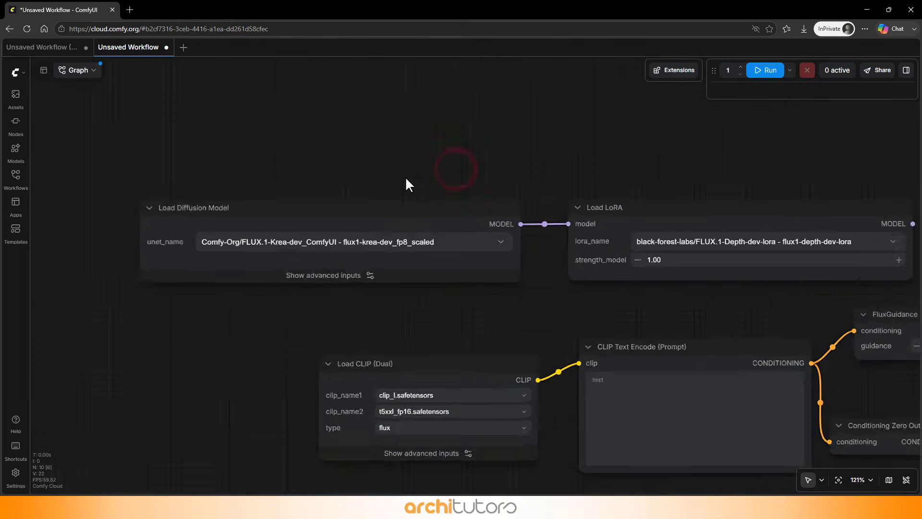
Step: Add a KSampler node in the empty area above InstructPixToPixConditioning
scroll(407, 178, "down", 5)
scroll(740, 195, "up", 3)
left_click_drag(809, 237, 428, 264)
scroll(432, 264, "up", 3)
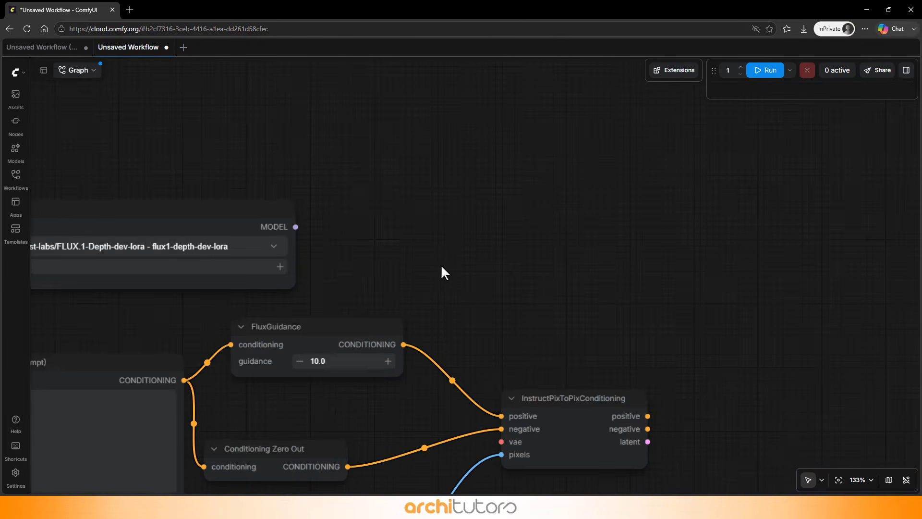
scroll(532, 230, "down", 3)
scroll(532, 230, "up", 2)
left_click(764, 142)
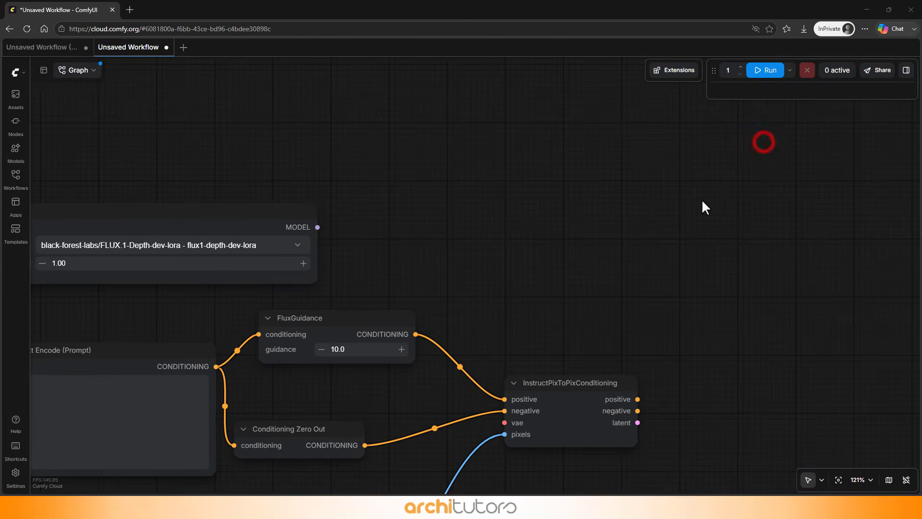
scroll(555, 377, "up", 1)
left_click(560, 377)
left_click(587, 292)
left_click(770, 142)
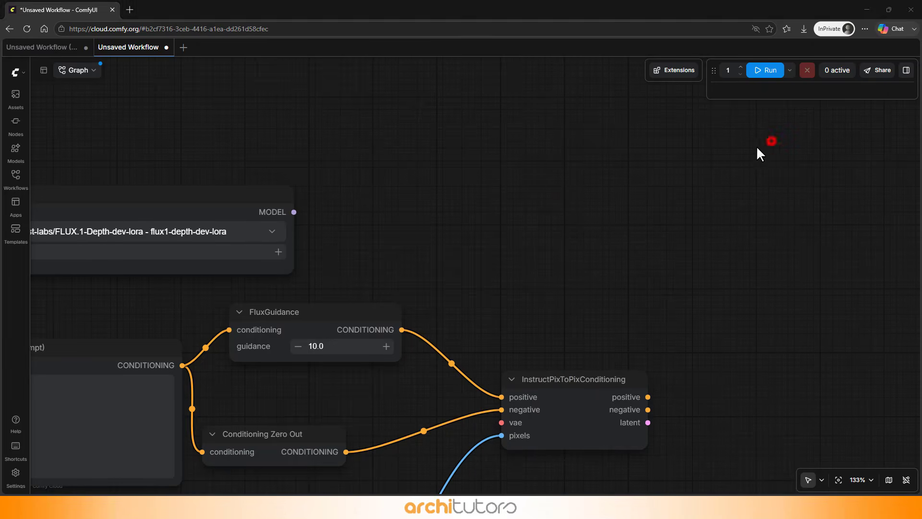
left_click_drag(535, 216, 497, 215)
double_click(498, 216)
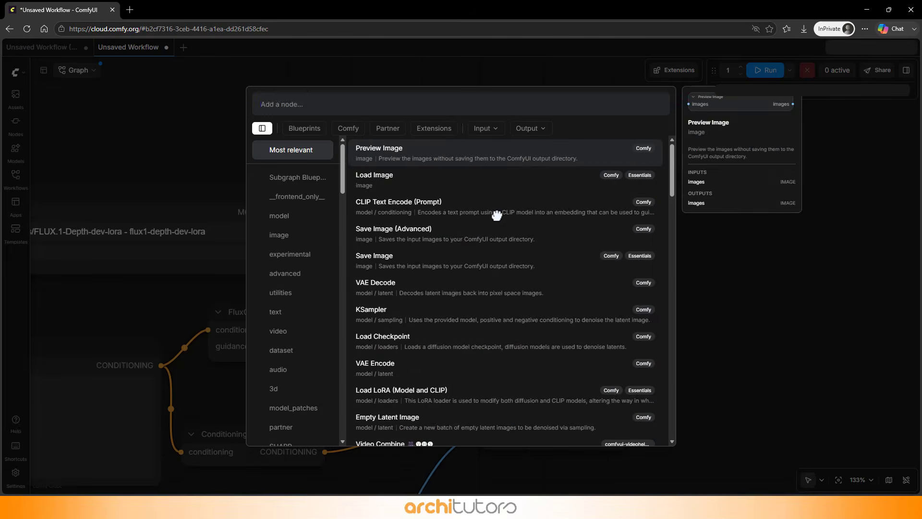
type("ksam")
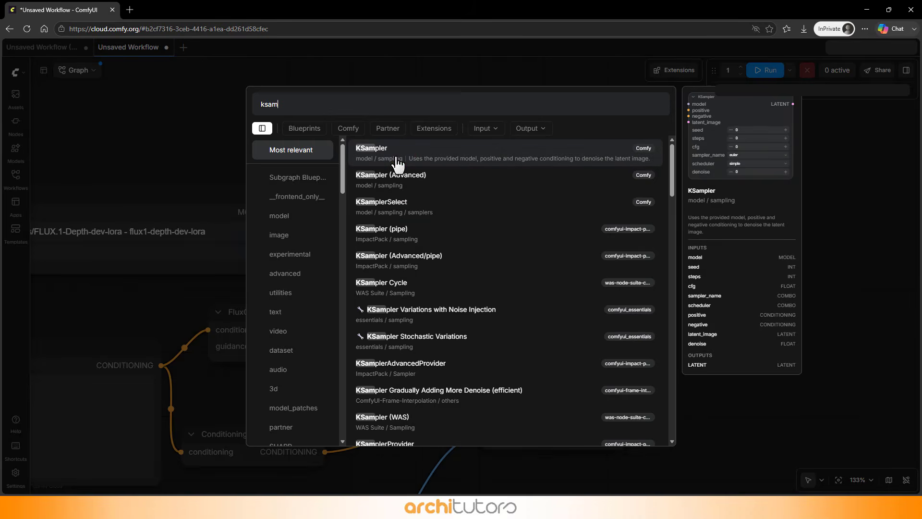
left_click(397, 162)
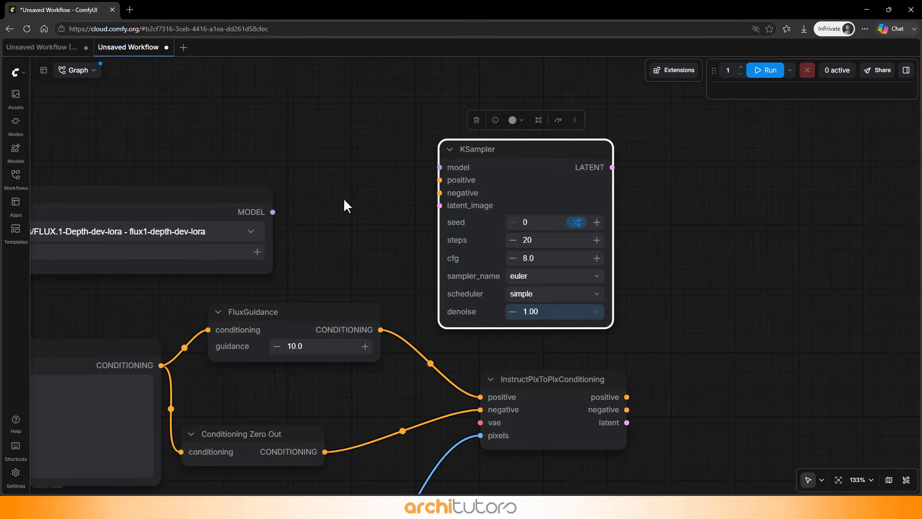
Step: Connect the Load LoRA model output to KSampler's model input and move KSampler beyond InstructPixToPixConditioning
left_click_drag(273, 212, 439, 167)
left_click_drag(505, 158, 720, 198)
left_click_drag(639, 363, 637, 364)
left_click_drag(628, 398, 663, 231)
key("ctrl+z")
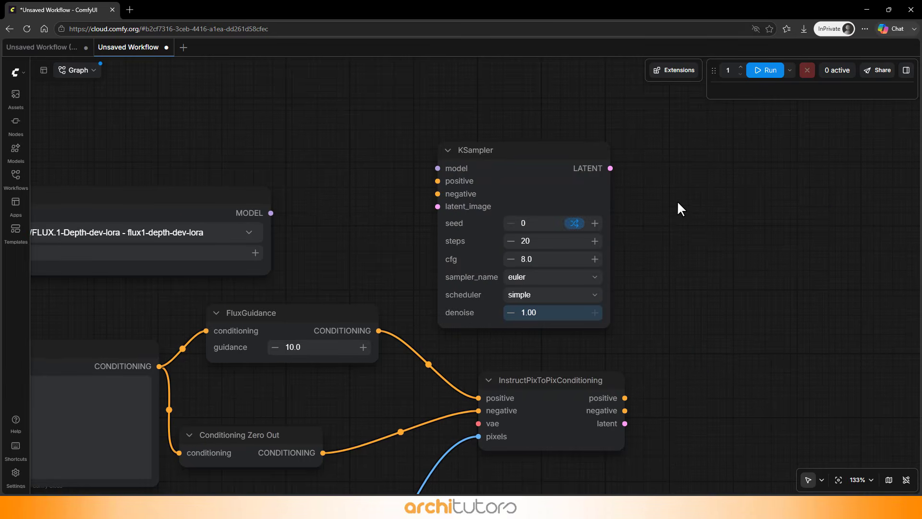
key("ctrl+y")
left_click_drag(756, 199, 812, 211)
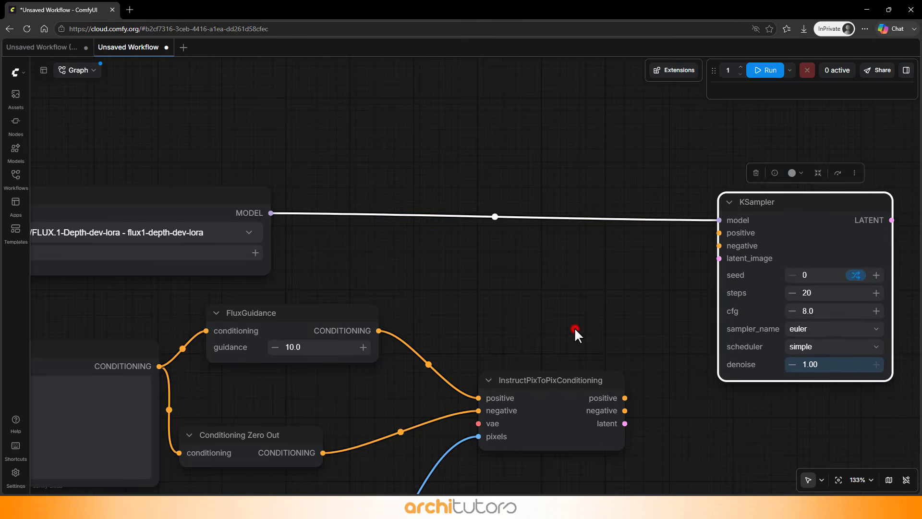
Step: Connect InstructPixToPixConditioning's positive, negative and latent outputs to KSampler's positive, negative and latent_image inputs, then move KSampler slightly closer
left_click_drag(625, 398, 720, 233)
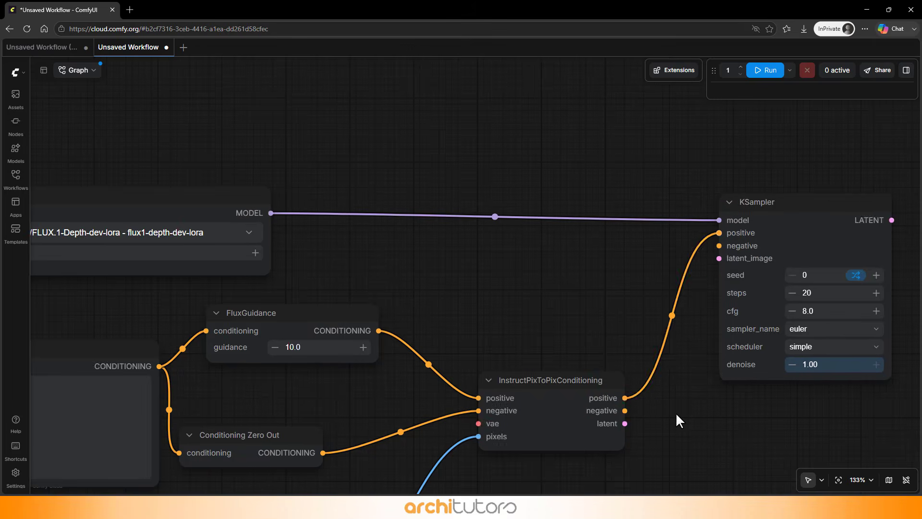
left_click_drag(676, 412, 569, 104)
left_click_drag(475, 282, 569, 118)
scroll(547, 279, "down", 5)
left_click_drag(601, 219, 592, 219)
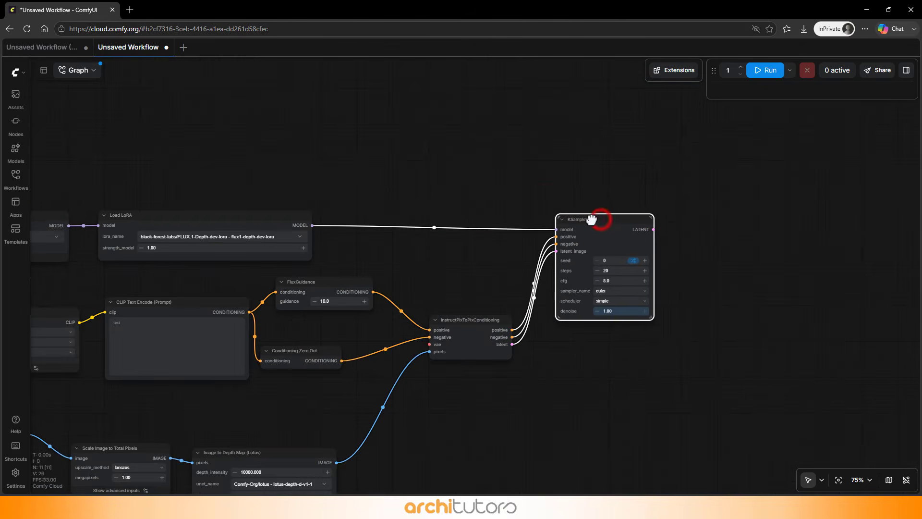
left_click(544, 192)
Step: Add a VAE Decode node after KSampler and connect KSampler's LATENT output to its samples input
scroll(605, 221, "up", 6)
left_click_drag(790, 272, 487, 256)
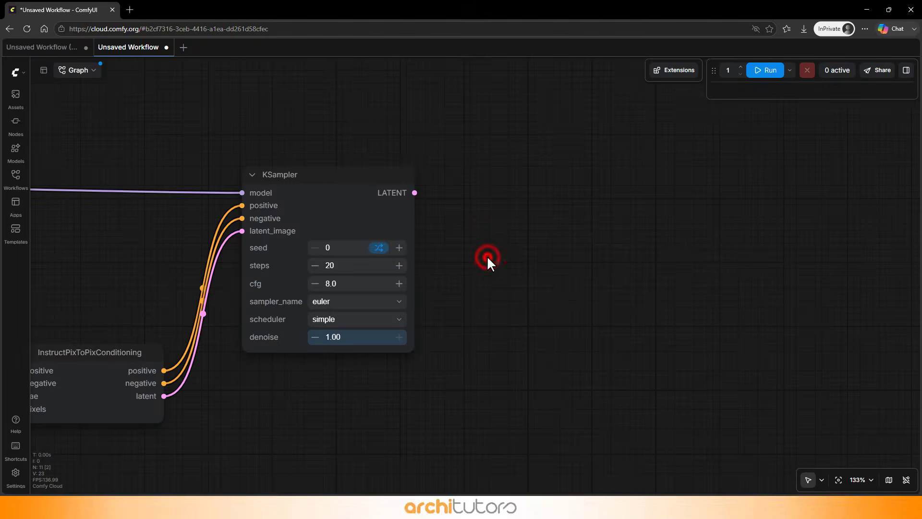
double_click(487, 256)
type("vae")
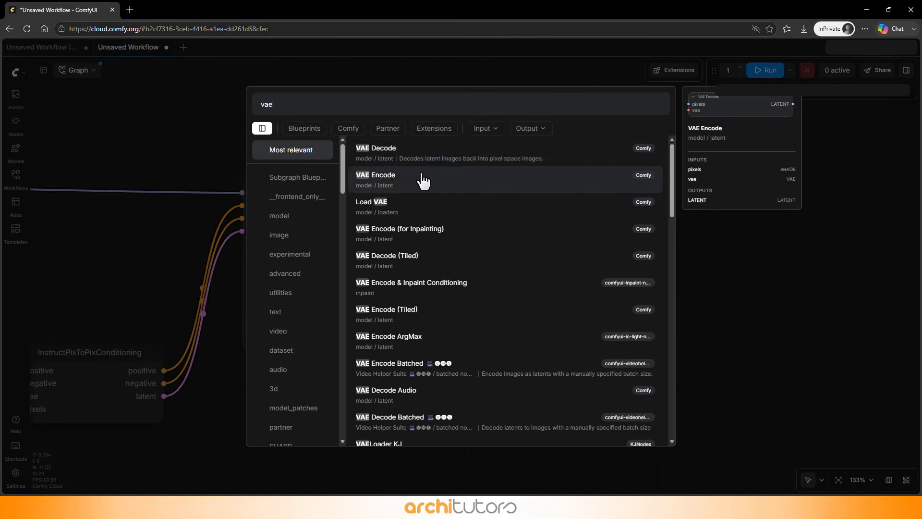
left_click(434, 159)
left_click(548, 243)
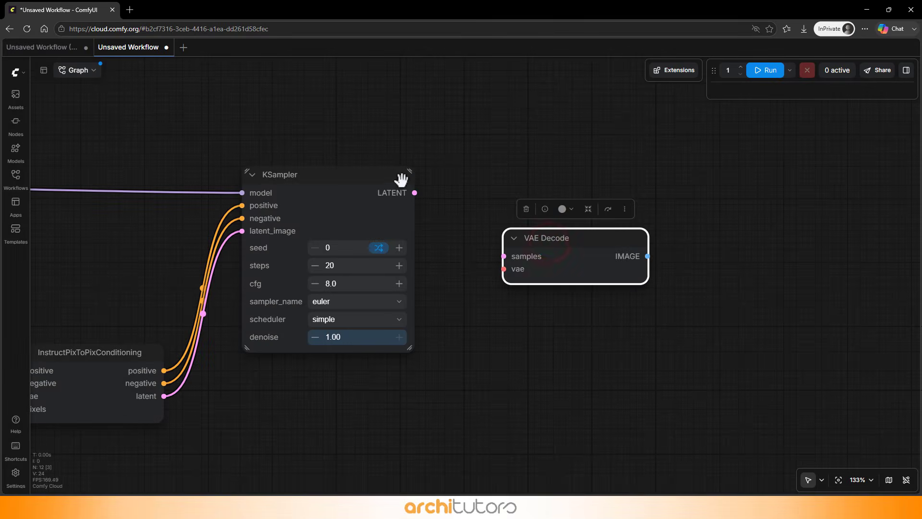
left_click_drag(415, 193, 581, 266)
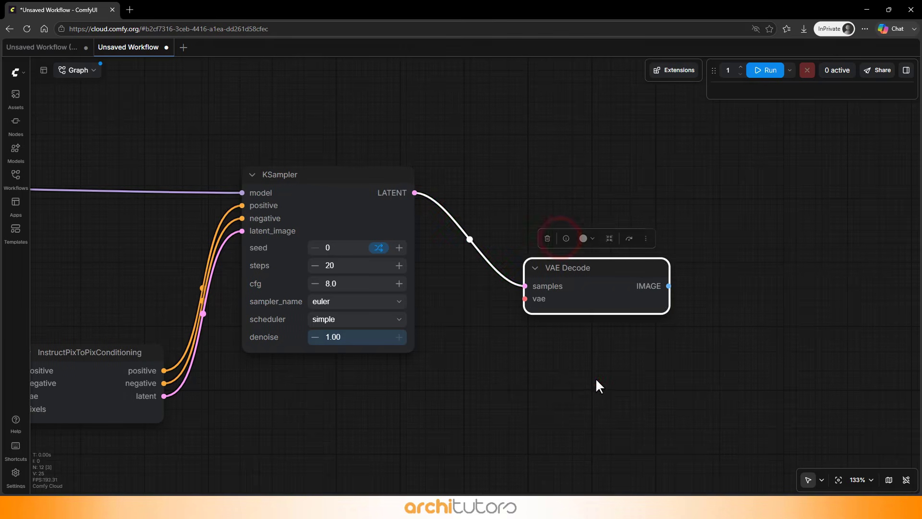
left_click(596, 379)
Step: Add a Load VAE node between the CLIP Text Encode (Prompt) and Image to Depth Map (Lotus) nodes
scroll(619, 230, "down", 3)
scroll(596, 220, "down", 3)
left_click_drag(323, 387, 650, 290)
scroll(461, 269, "up", 8)
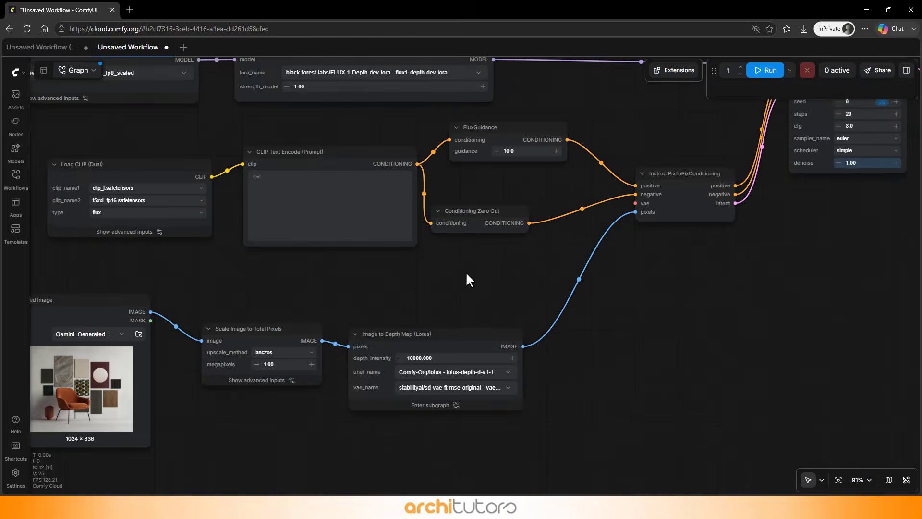
double_click(433, 291)
type("load")
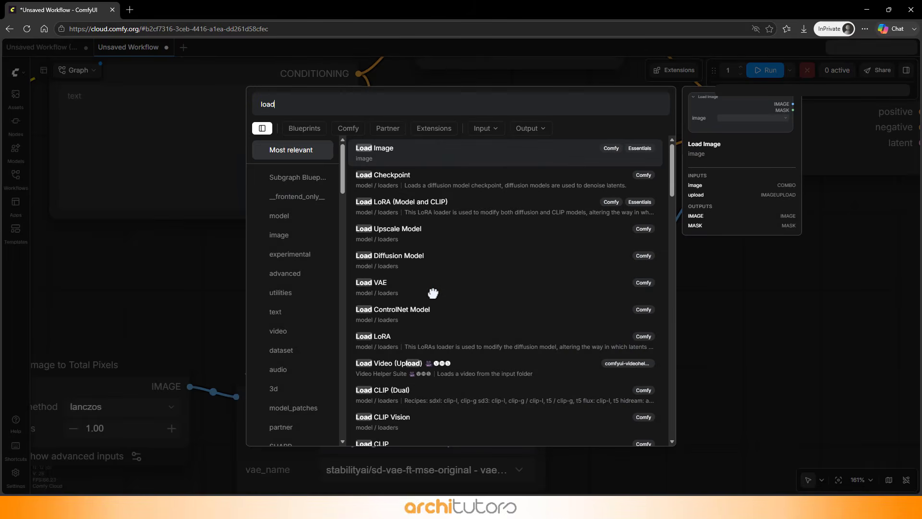
type(" va")
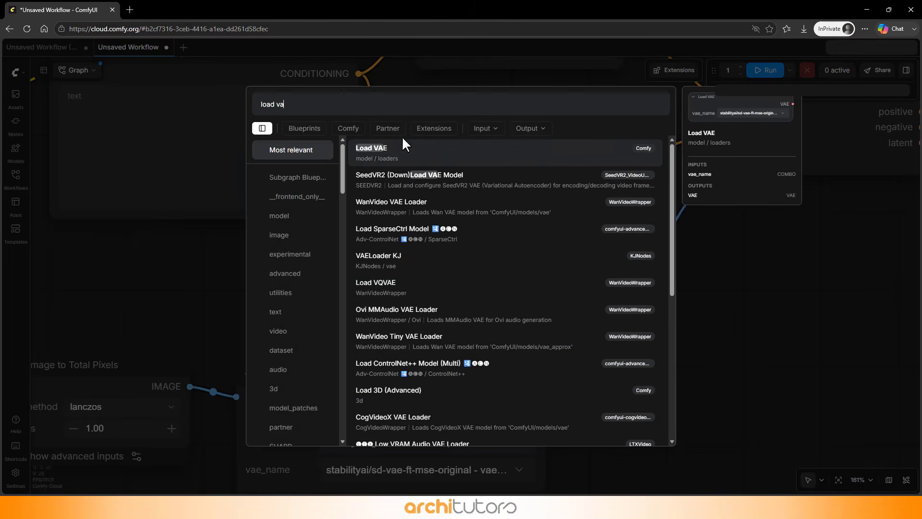
left_click(382, 151)
left_click(331, 255)
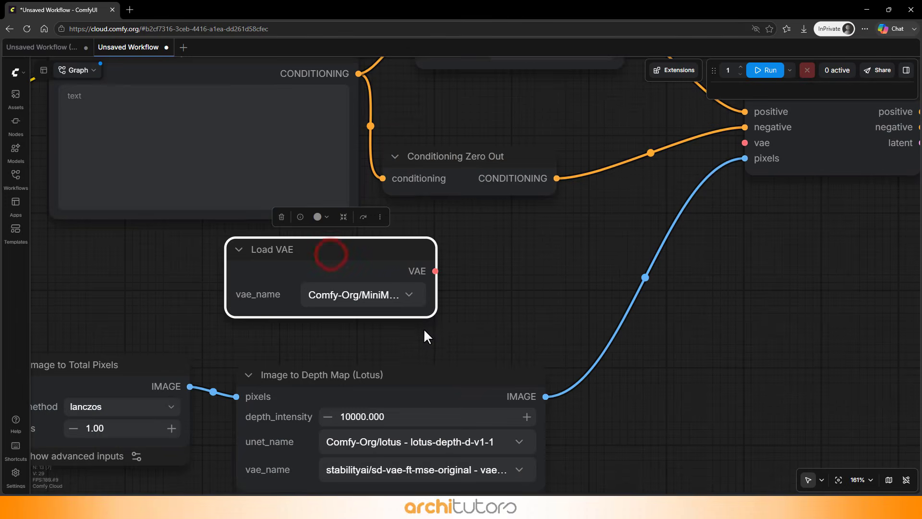
Step: Widen the Load VAE node to fit its full vae_name and reposition it beneath the CLIP Text Encode (Prompt) node
left_click_drag(425, 313, 580, 315)
left_click_drag(490, 246, 309, 249)
left_click_drag(394, 315, 535, 319)
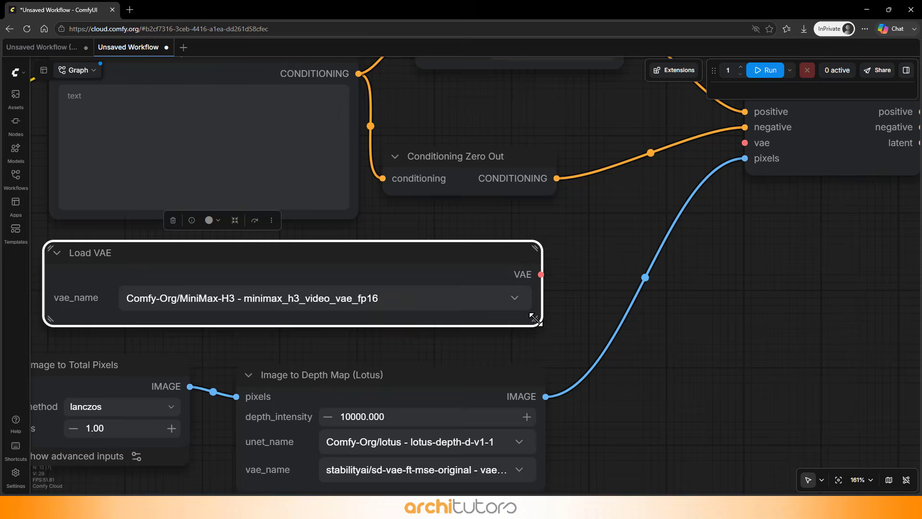
Step: Set the Load VAE node's vae_name to Comfy-Org/HiDream-I1_ComfyUI - ae, then narrow the node and shift it toward the conditioning node
left_click(362, 300)
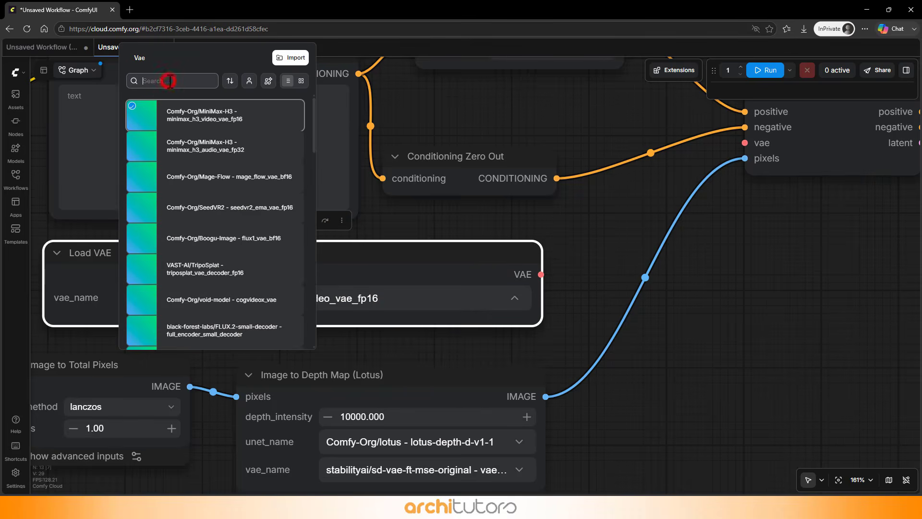
type("hi")
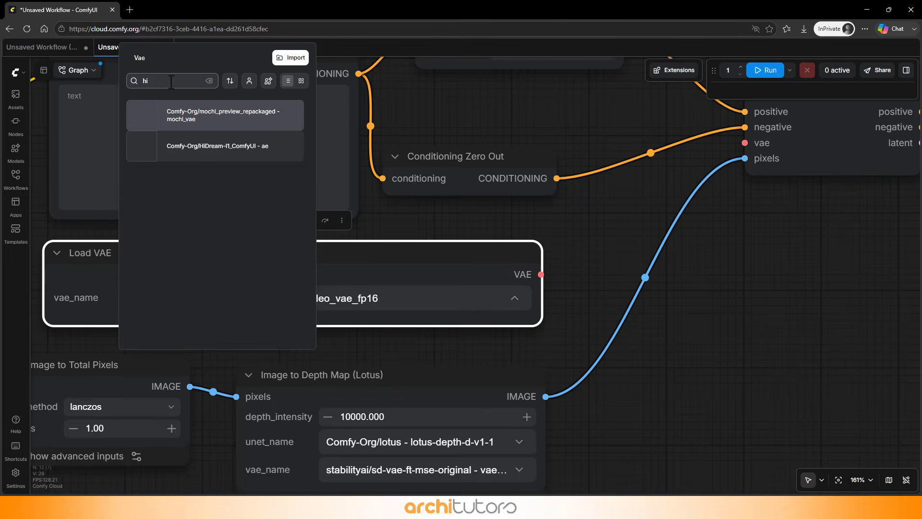
left_click(207, 156)
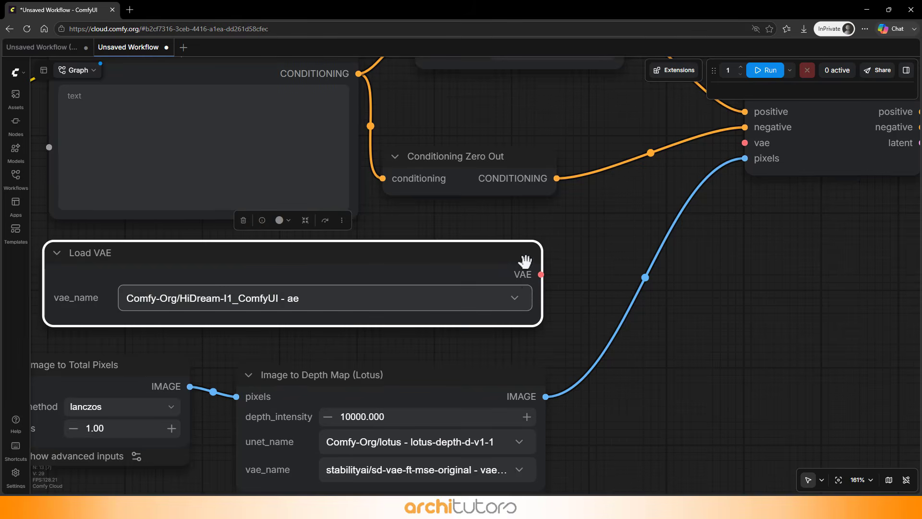
left_click_drag(535, 324, 402, 328)
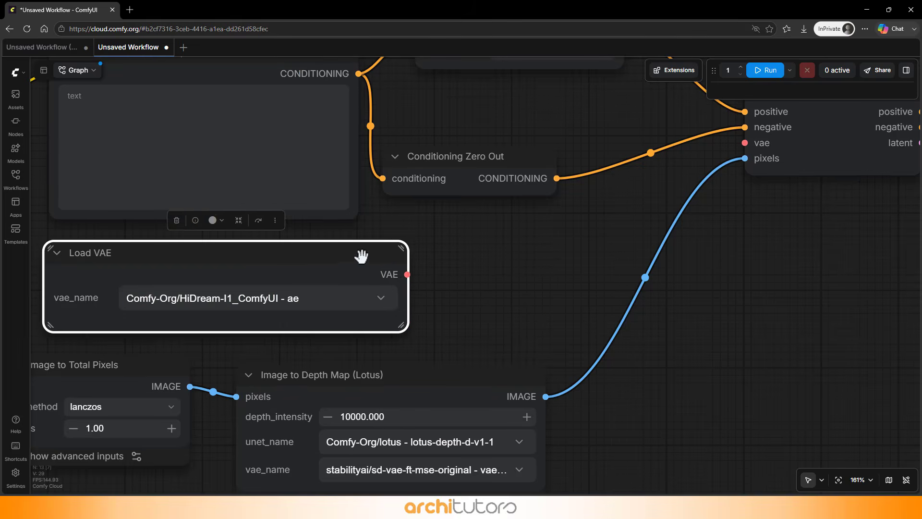
left_click_drag(361, 255, 405, 255)
Step: Connect the Load VAE output to the vae inputs of InstructPixToPixConditioning and VAE Decode, and reposition both receiving nodes
left_click_drag(450, 275, 620, 194)
scroll(471, 276, "down", 8)
left_click_drag(683, 303, 407, 382)
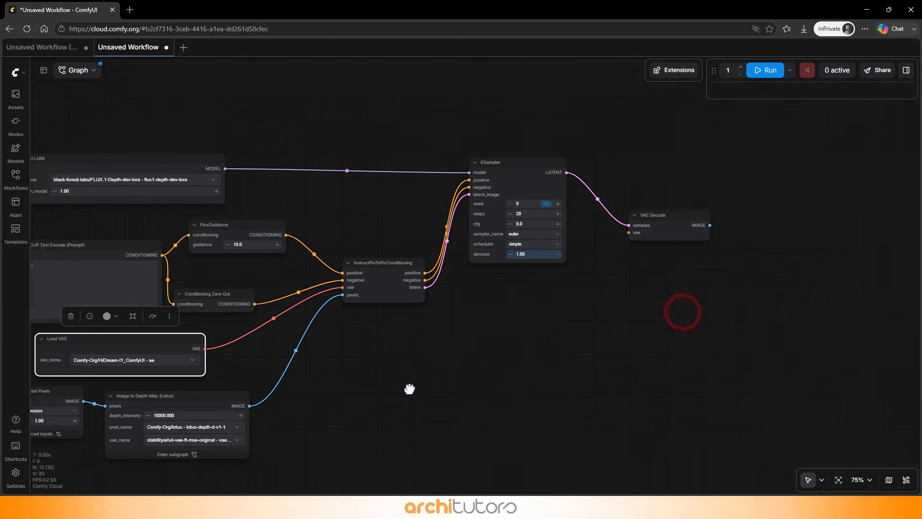
left_click_drag(185, 350, 661, 264)
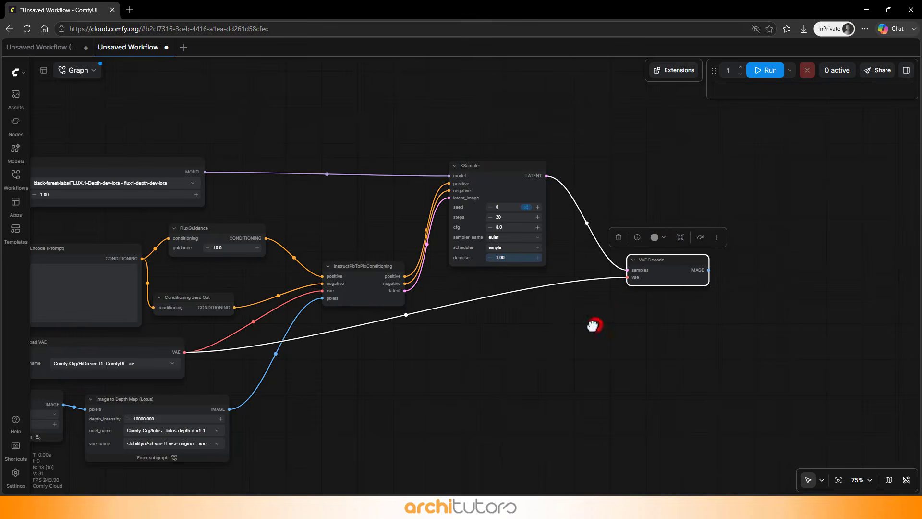
scroll(445, 255, "up", 2)
left_click_drag(366, 266, 360, 236)
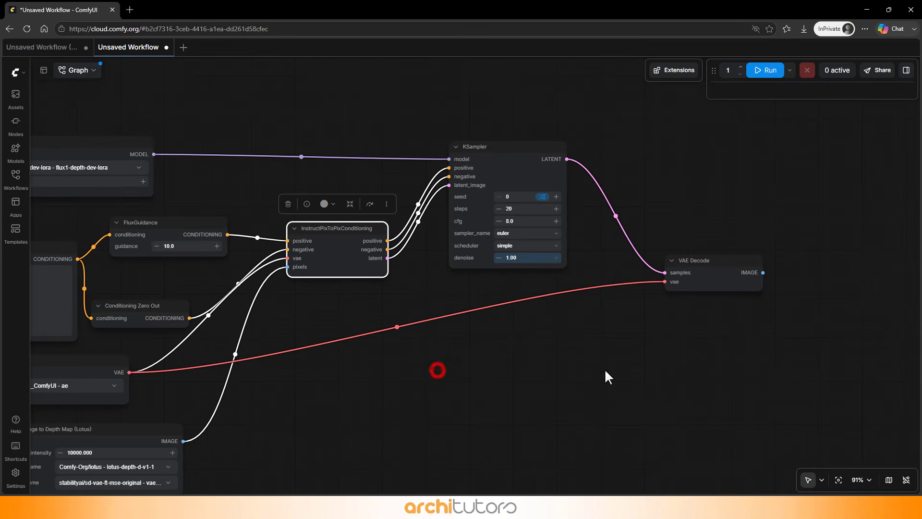
Step: Add a Save Image node in the empty area just after VAE Decode
left_click_drag(760, 356, 480, 331)
scroll(578, 288, "up", 4)
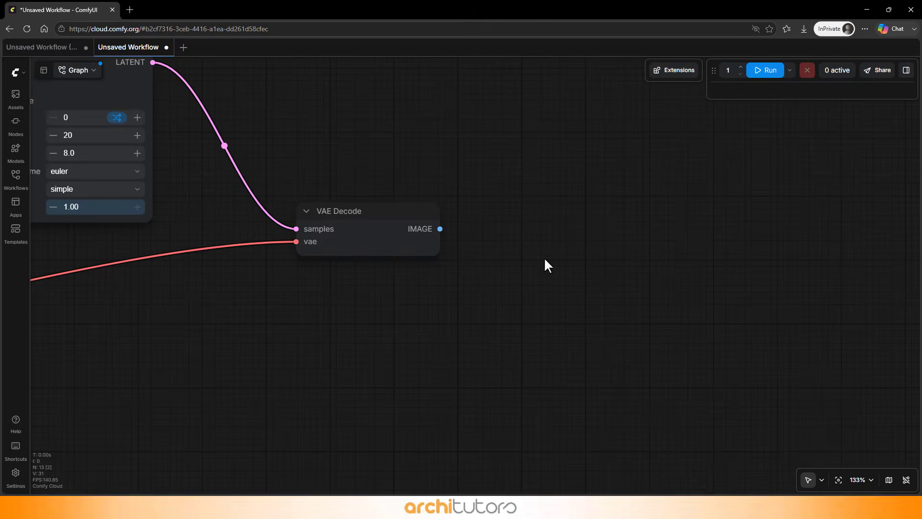
double_click(545, 260)
type("sa")
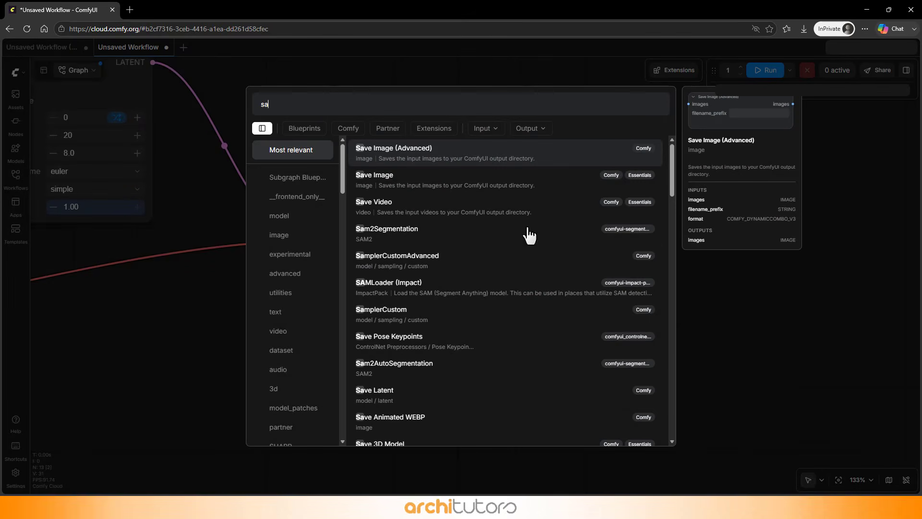
left_click(376, 186)
left_click(581, 225)
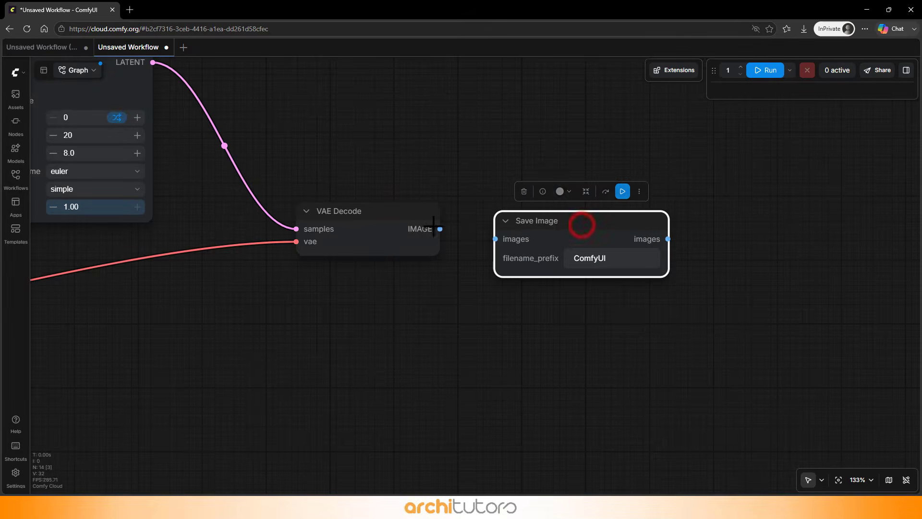
Step: Connect the VAE Decode IMAGE output to the Save Image node's images input, then reposition and enlarge the Save Image node
mouse_move(476, 242)
left_mouse_down()
mouse_move(467, 239)
mouse_move(480, 231)
left_mouse_up()
key("Escape")
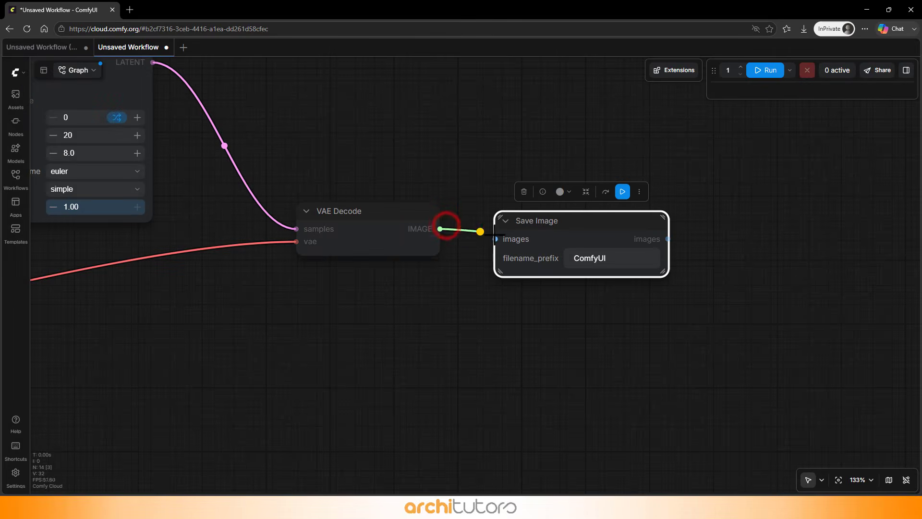
left_click_drag(599, 221, 610, 204)
scroll(634, 260, "down", 3)
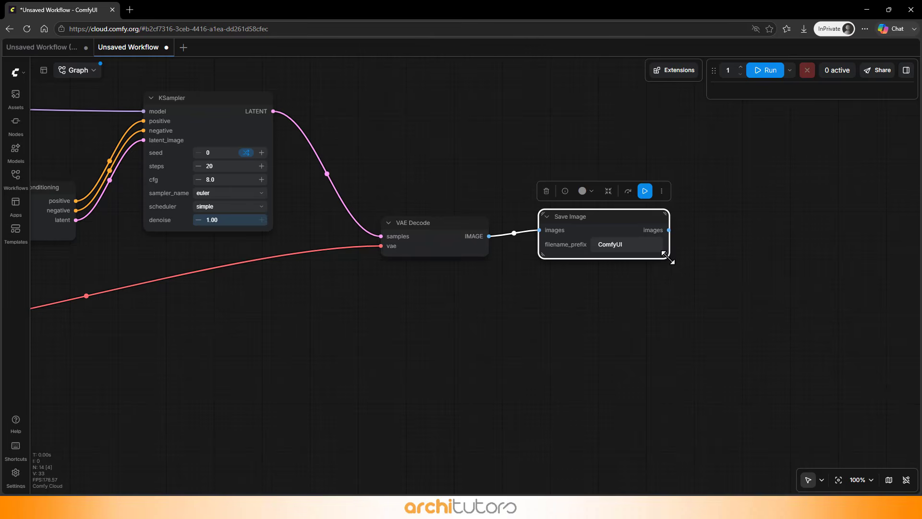
left_click_drag(668, 257, 780, 430)
scroll(825, 281, "up", 2)
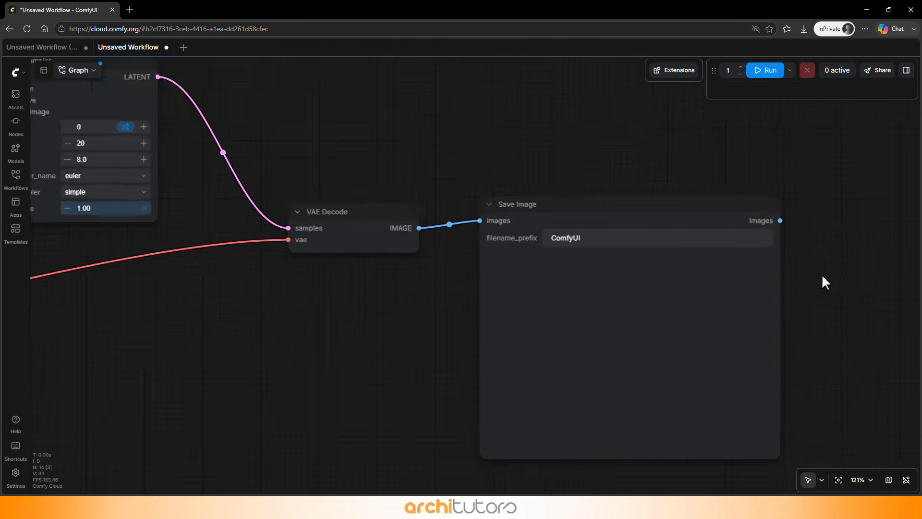
Step: Enter "Chair and wall paneling, space softly glowing with a cool light, creating a gentle atmosphere." in the CLIP Text Encode (Prompt) node
scroll(822, 275, "up", 1)
scroll(817, 271, "down", 3)
left_click(358, 340)
scroll(267, 327, "down", 3)
left_click_drag(280, 345, 582, 266)
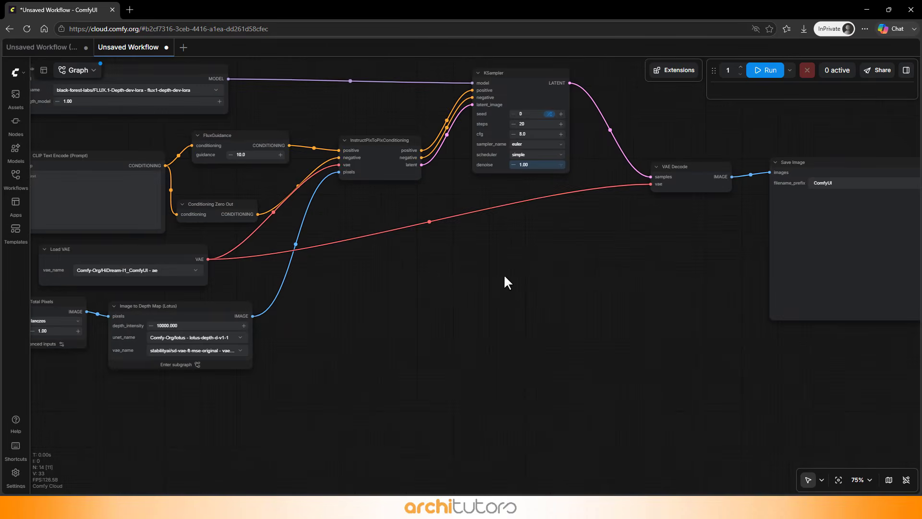
scroll(434, 278, "down", 2)
left_click_drag(316, 310, 521, 357)
scroll(475, 221, "up", 3)
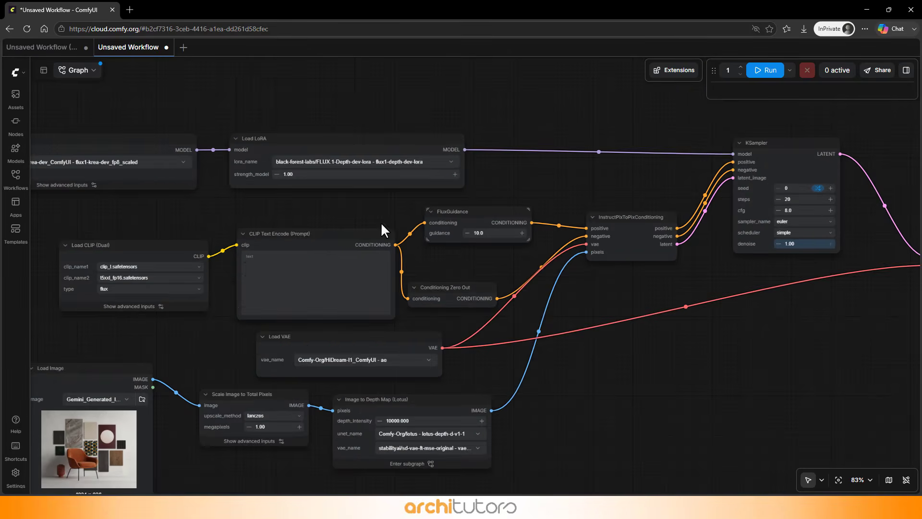
scroll(259, 264, "up", 6)
left_click(290, 254)
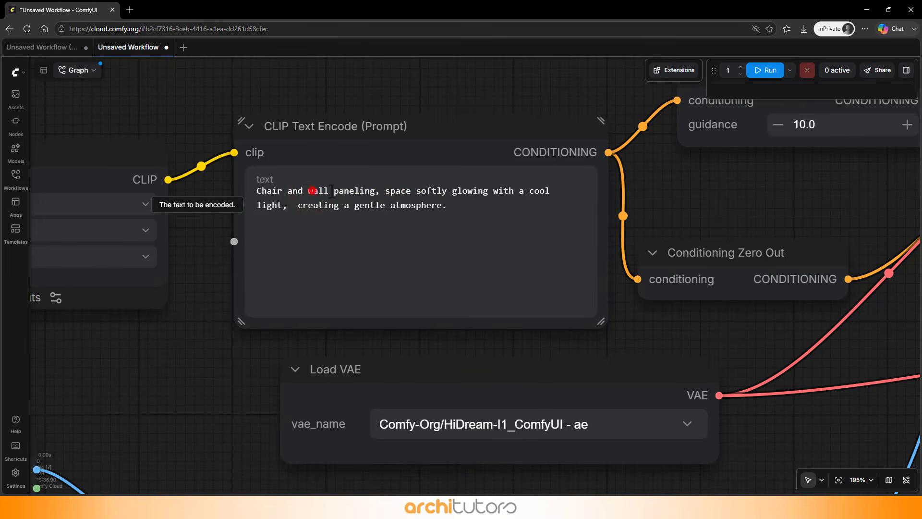
left_click_drag(308, 190, 448, 191)
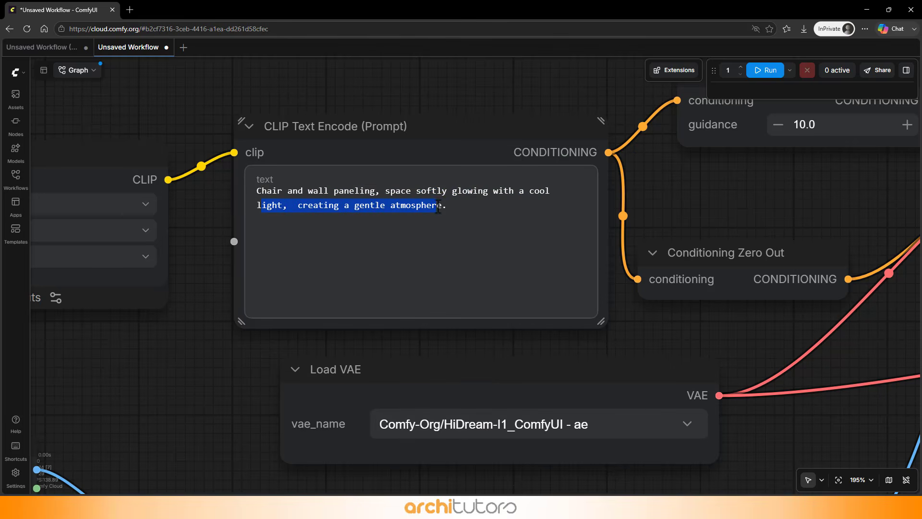
left_click(437, 113)
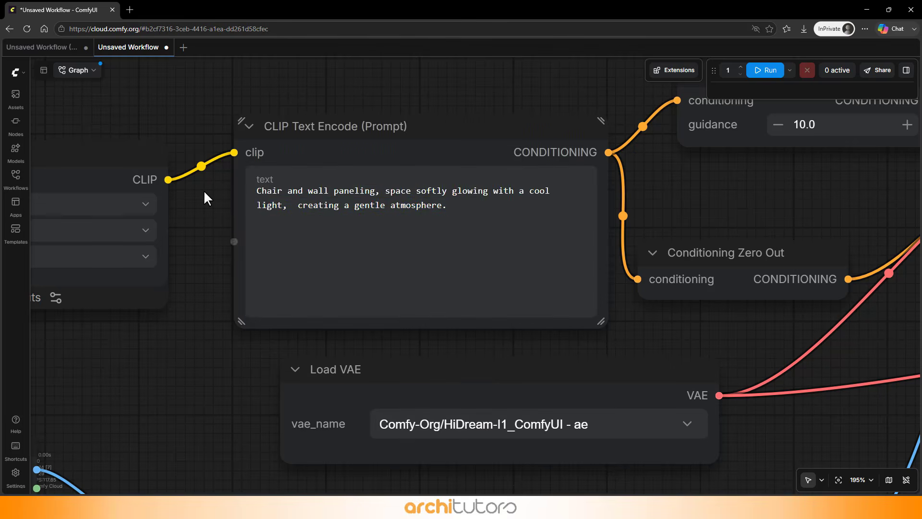
Step: Run the workflow and view the generated picture in the Save Image node
scroll(203, 189, "down", 10)
left_click_drag(790, 313, 262, 324)
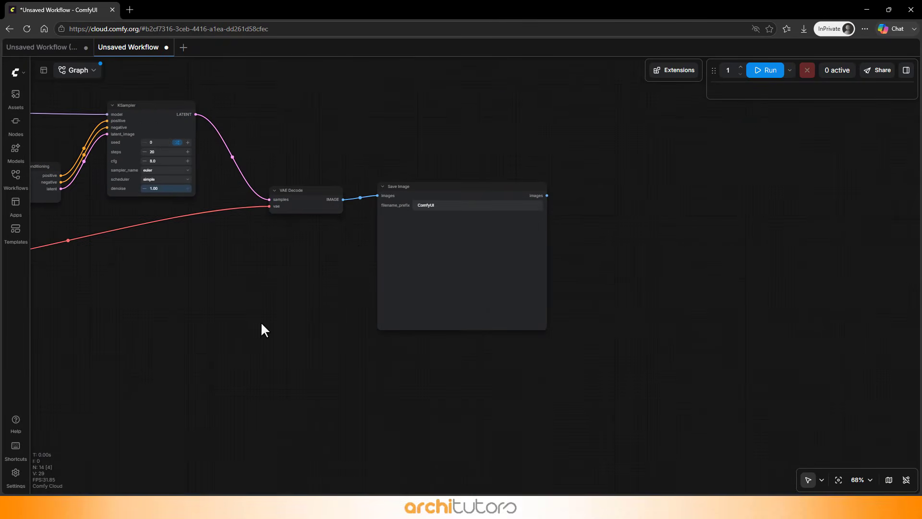
scroll(359, 244, "up", 1)
left_click(767, 73)
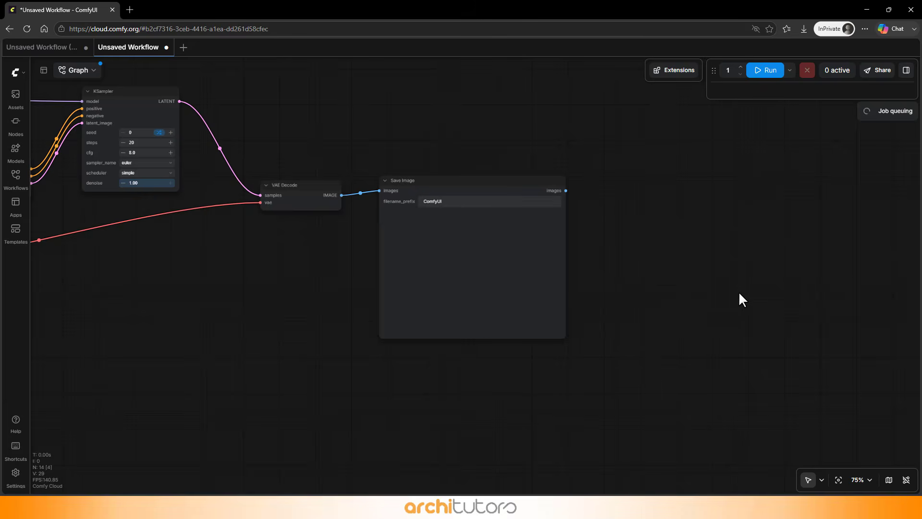
scroll(739, 290, "down", 1)
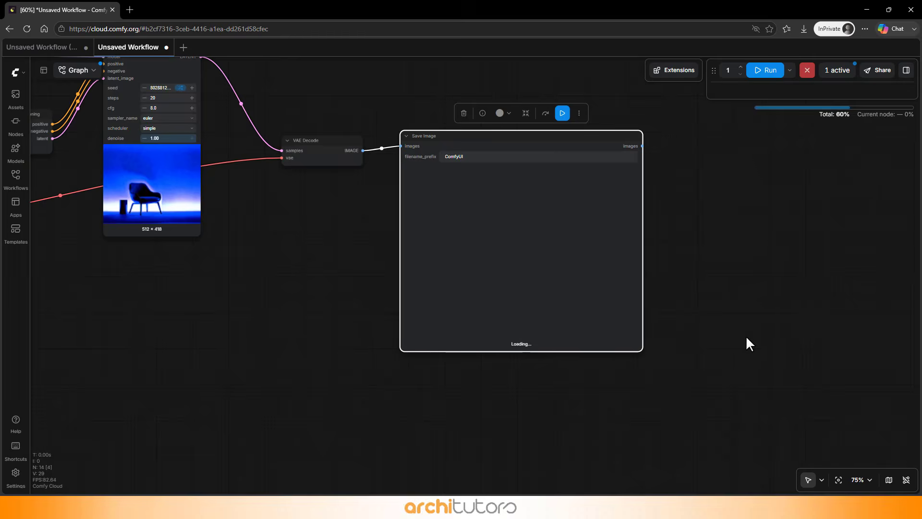
scroll(787, 211, "up", 3)
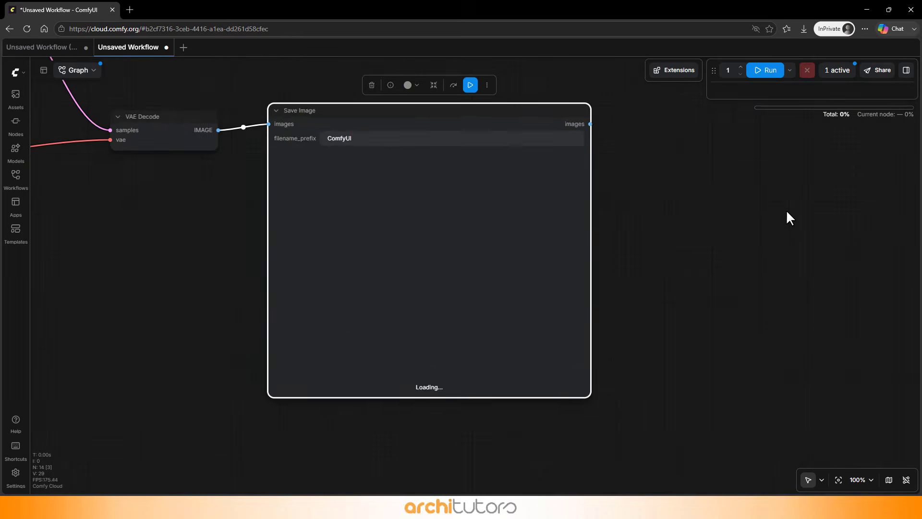
scroll(695, 279, "up", 2)
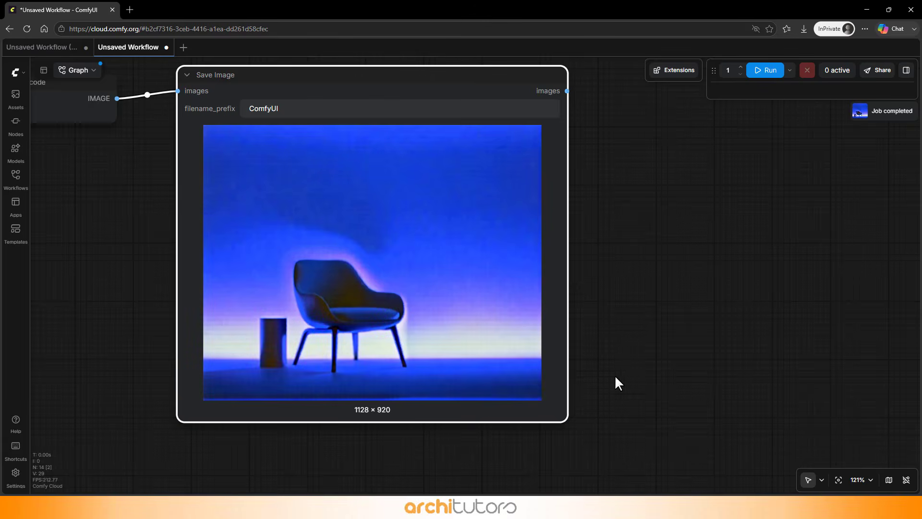
Step: Set the KSampler to 6 steps, cfg 1.0 and the normal scheduler
scroll(655, 327, "down", 1)
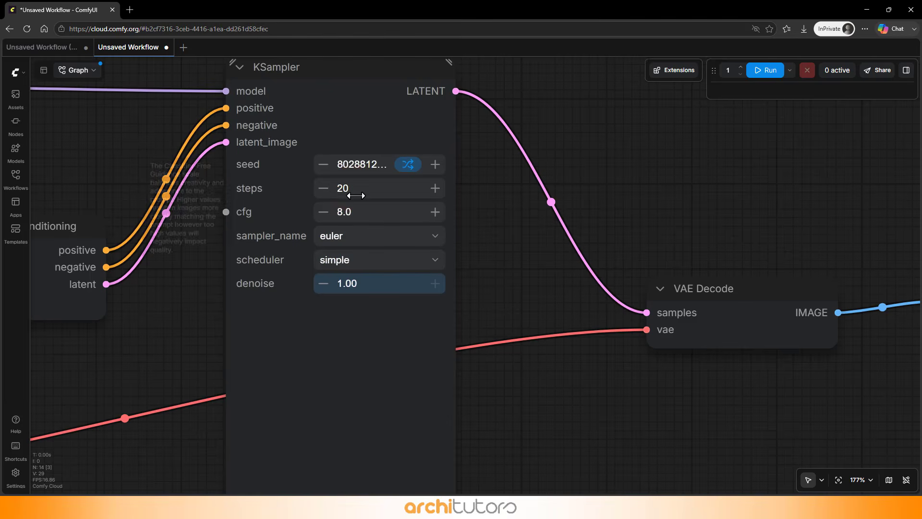
left_click(353, 189)
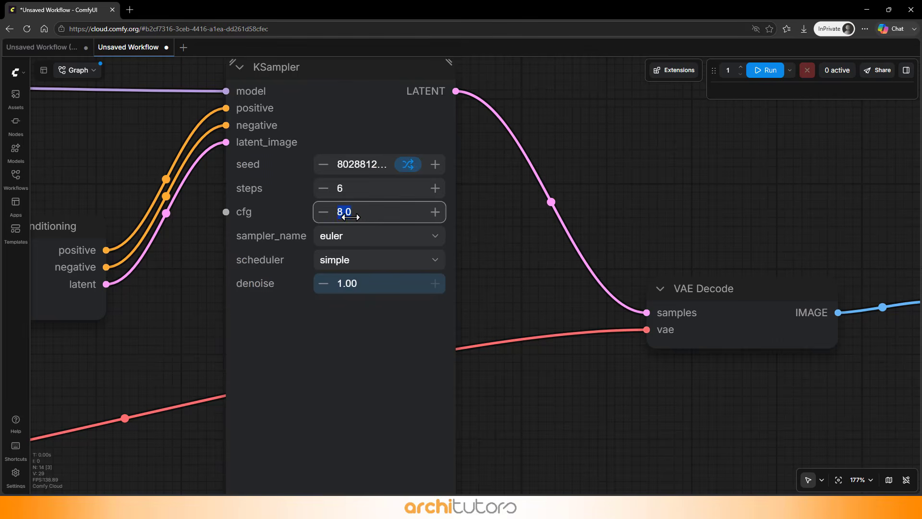
left_click(521, 273)
left_click(344, 264)
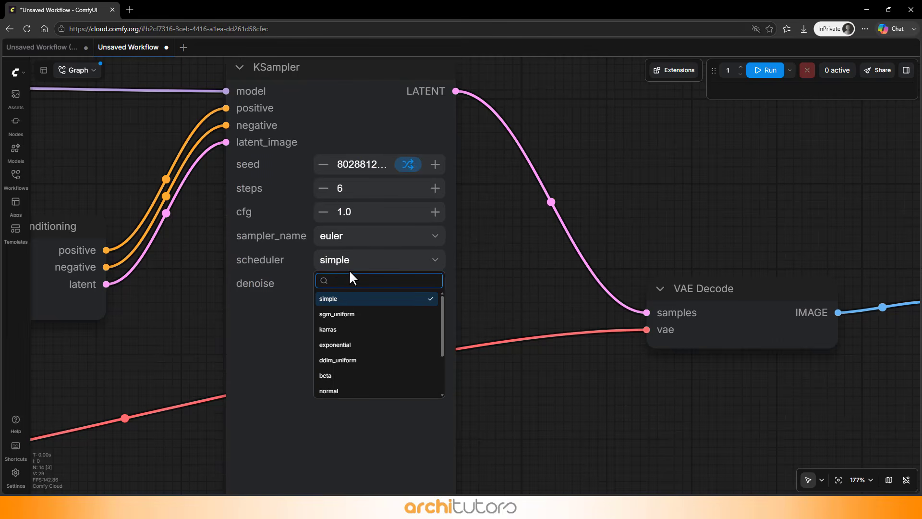
type("no")
left_click(346, 299)
Step: Run the workflow again with the changed KSampler settings and bring up the new output
left_click(764, 71)
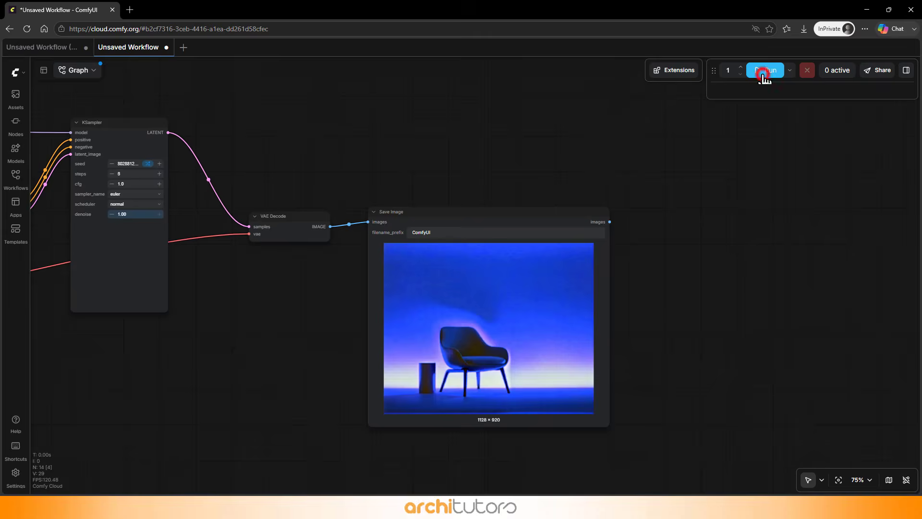
scroll(759, 221, "down", 4)
scroll(313, 231, "up", 8)
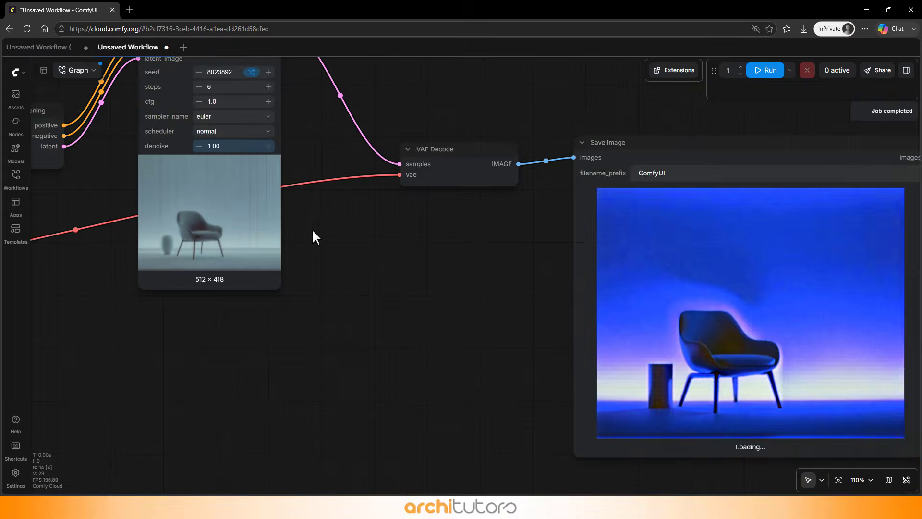
scroll(317, 233, "down", 2)
scroll(838, 353, "up", 5)
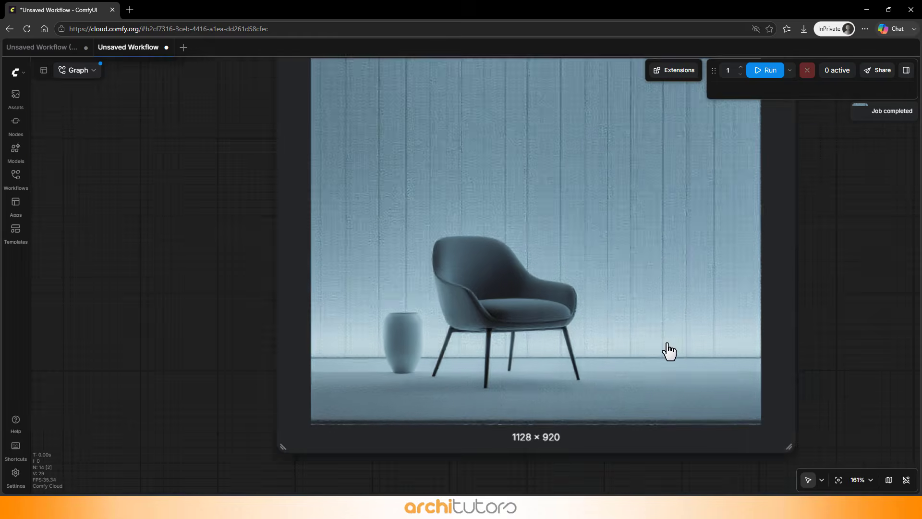
Step: Examine the new chair render in the Save Image node up close and download it
scroll(566, 313, "up", 5)
scroll(313, 399, "down", 8)
scroll(429, 231, "up", 4)
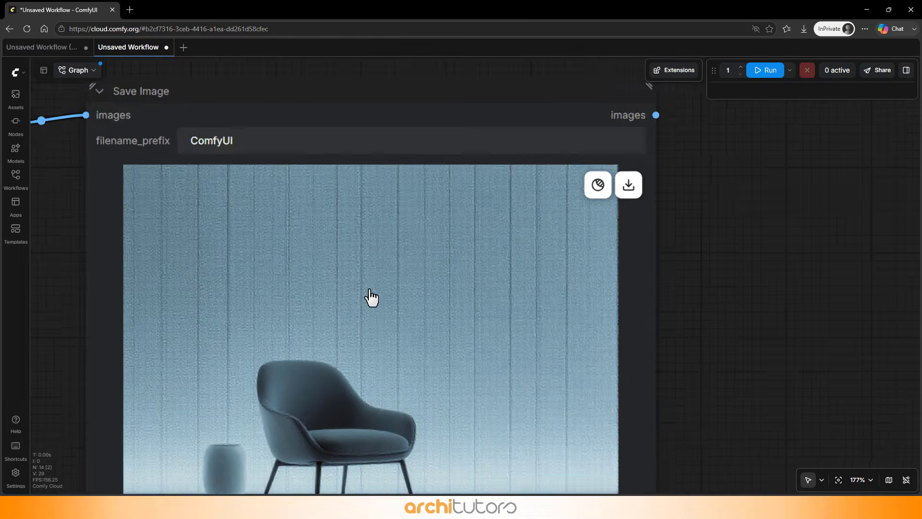
scroll(604, 208, "down", 5)
scroll(610, 196, "up", 2)
scroll(649, 177, "down", 2)
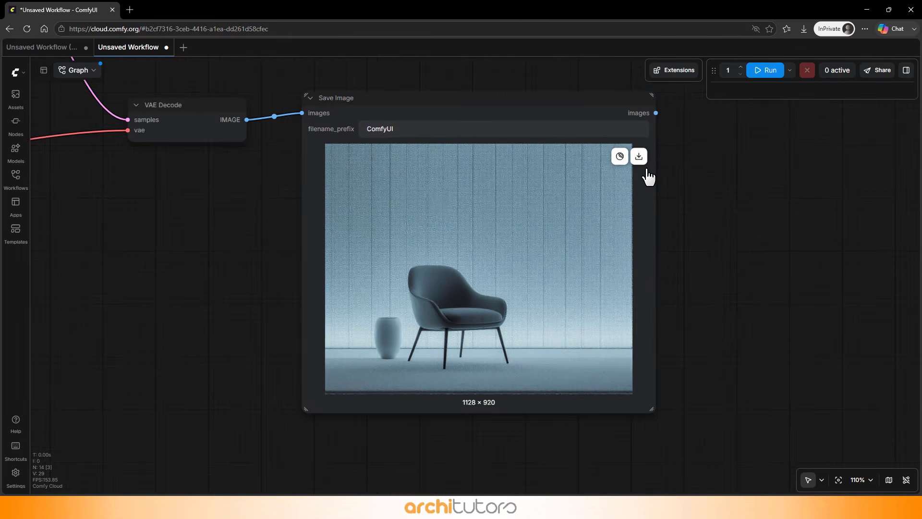
left_click(639, 156)
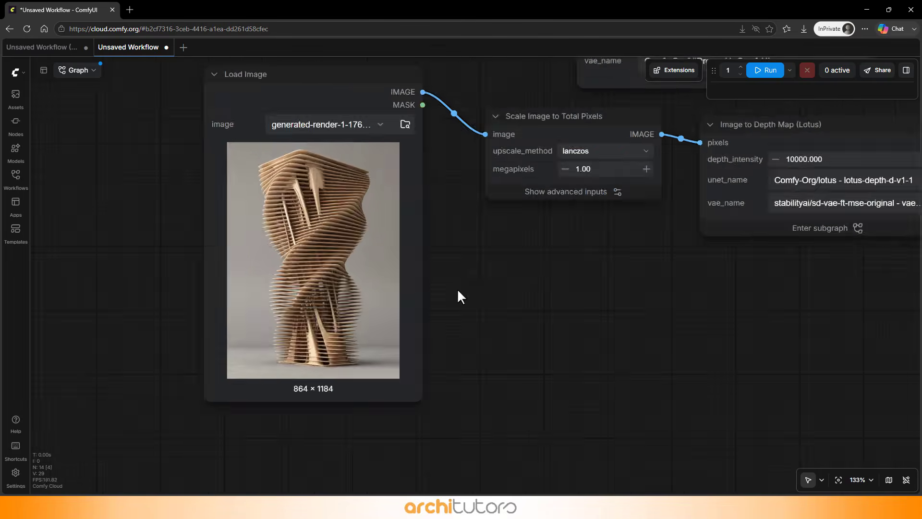
Step: Set the CLIP Text Encode prompt to "Architectural model, softly glowing with a warm light, placed on a tidy, cozy home table, creating a gentle and sweet atmosphere."
scroll(458, 286, "down", 2)
left_click_drag(604, 297, 413, 334)
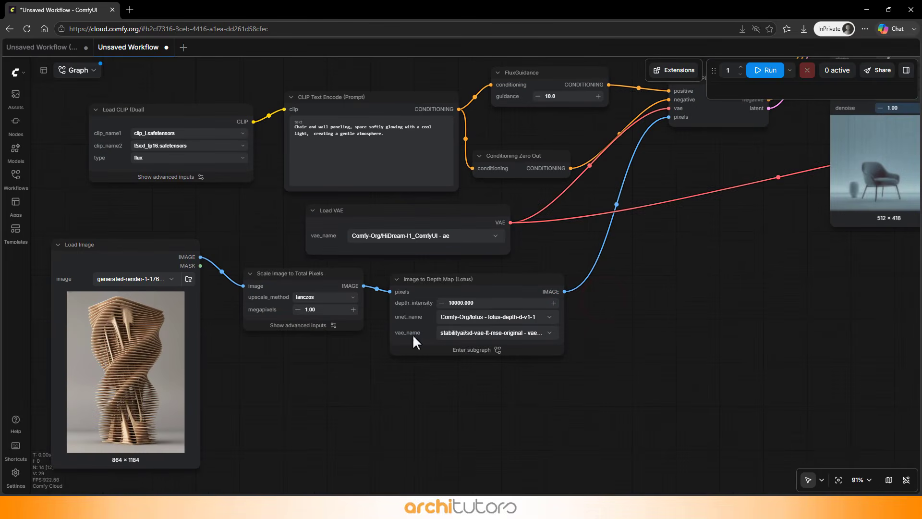
left_click_drag(490, 215, 517, 321)
left_click_drag(447, 320, 448, 210)
left_click_drag(586, 381, 602, 469)
left_click_drag(670, 407, 667, 405)
scroll(377, 216, "up", 2)
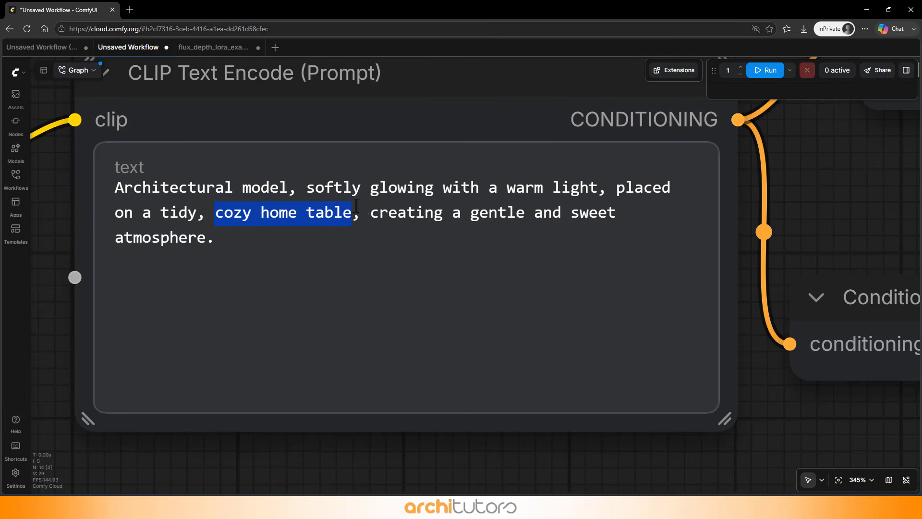
left_click(572, 220)
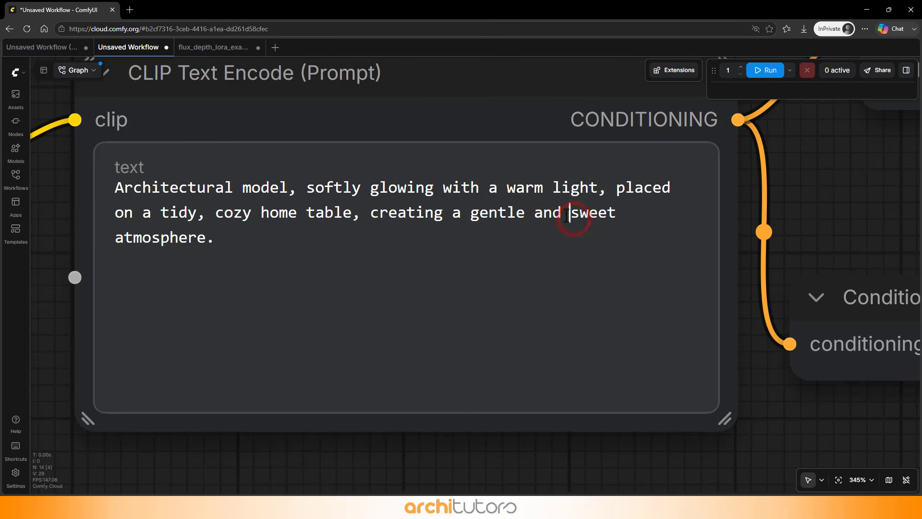
key("BackSpace")
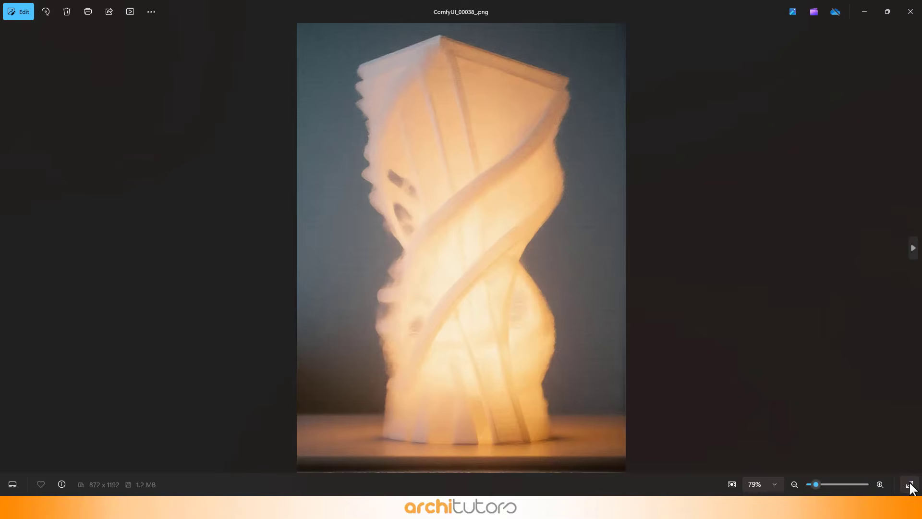
Step: Show the downloaded render ComfyUI_00038_.png full screen in the photo viewer and examine the glowing model's details
left_click(911, 485)
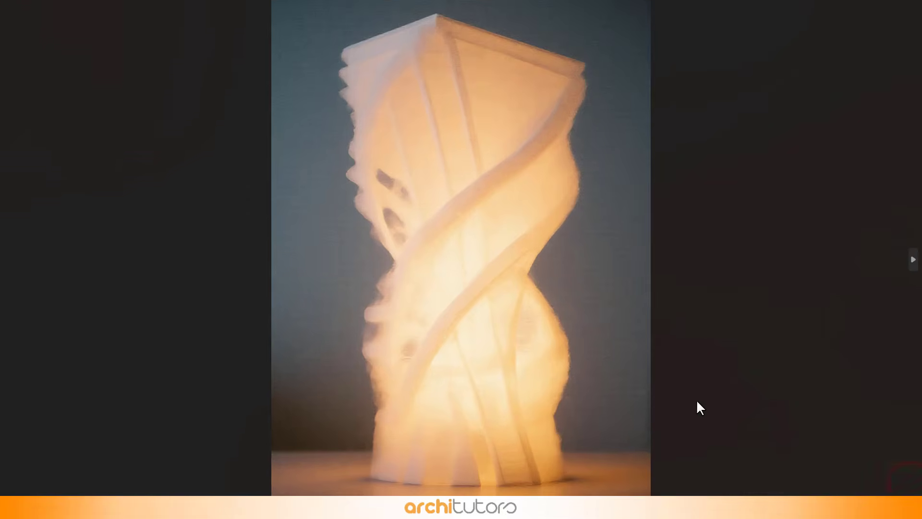
scroll(647, 408, "up", 5)
left_click_drag(581, 181, 584, 268)
scroll(584, 268, "down", 5)
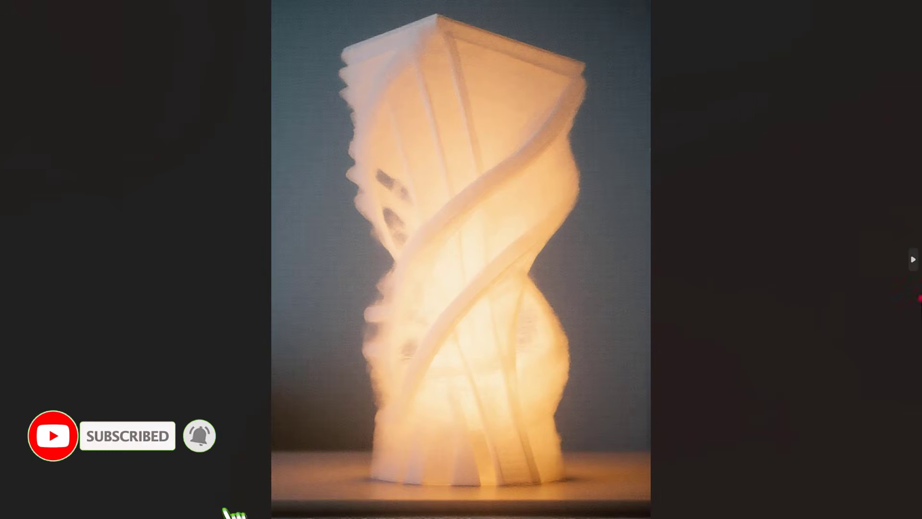
Step: Examine the chair and wall paneling render up close, including its upper wall area, and go on to the following render
left_click(914, 260)
scroll(425, 437, "up", 4)
scroll(559, 402, "down", 1)
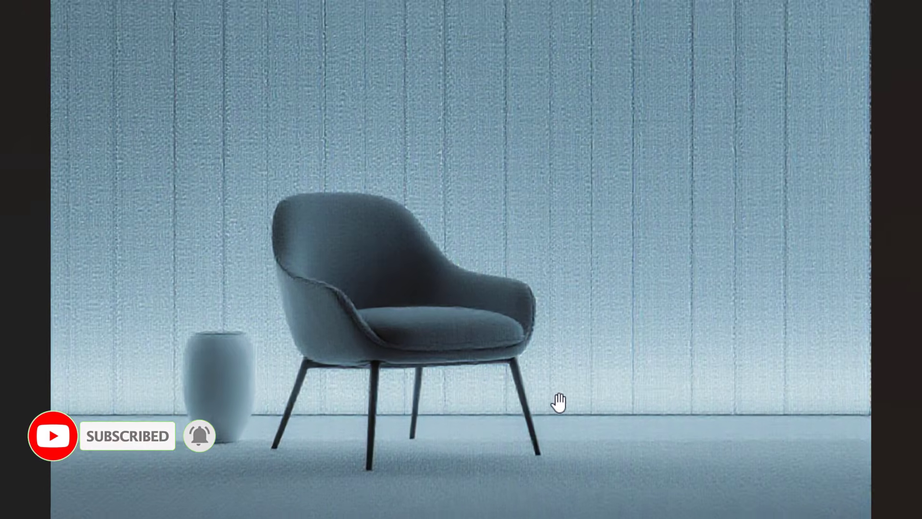
scroll(558, 402, "down", 1)
left_click_drag(542, 189, 543, 272)
scroll(463, 59, "up", 2)
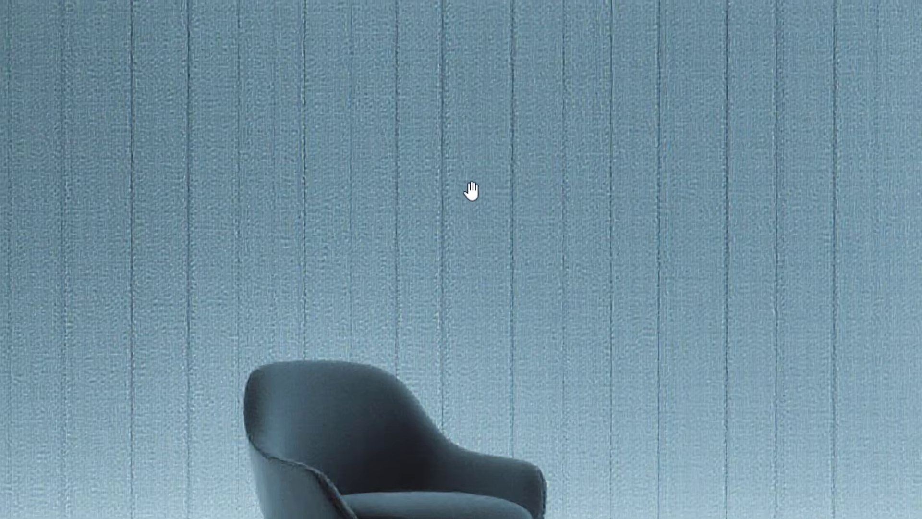
scroll(510, 259, "down", 4)
left_click(914, 259)
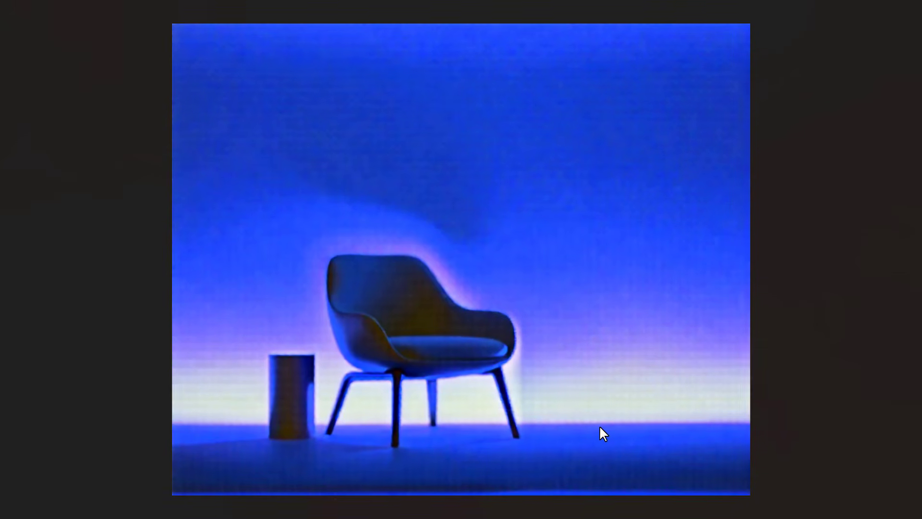